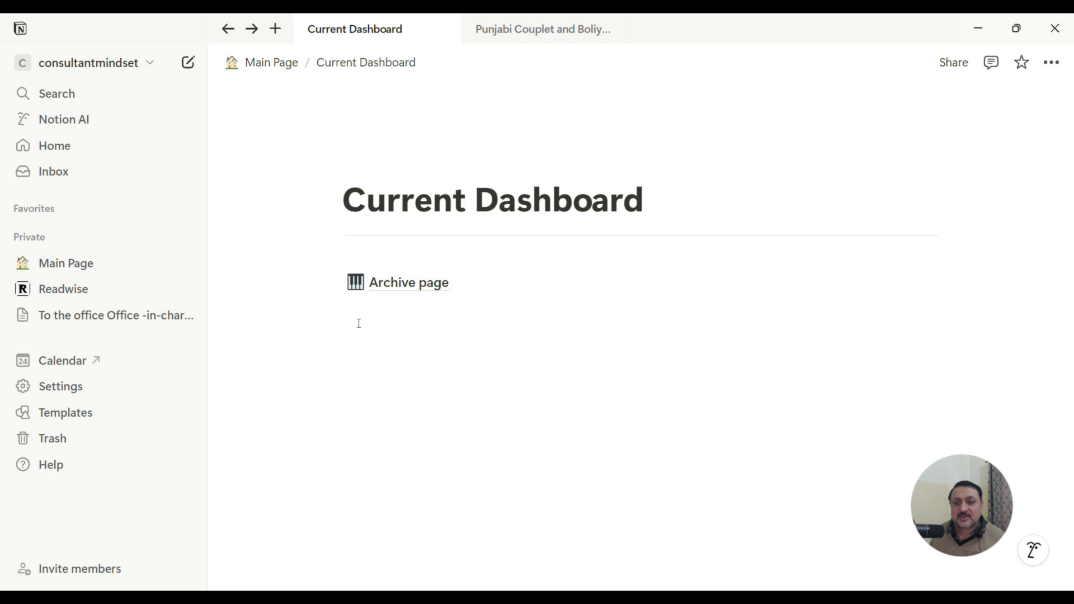
Create a subpage below the Archive page link and title it with a mention of today's date
left_click(358, 322)
type("/p")
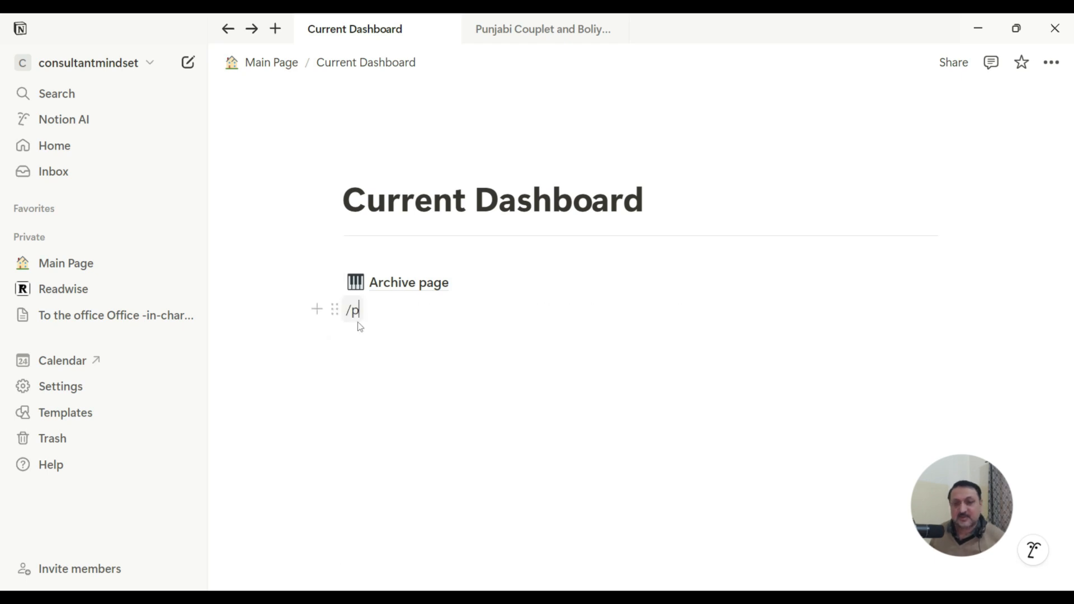
type("age")
key("Return")
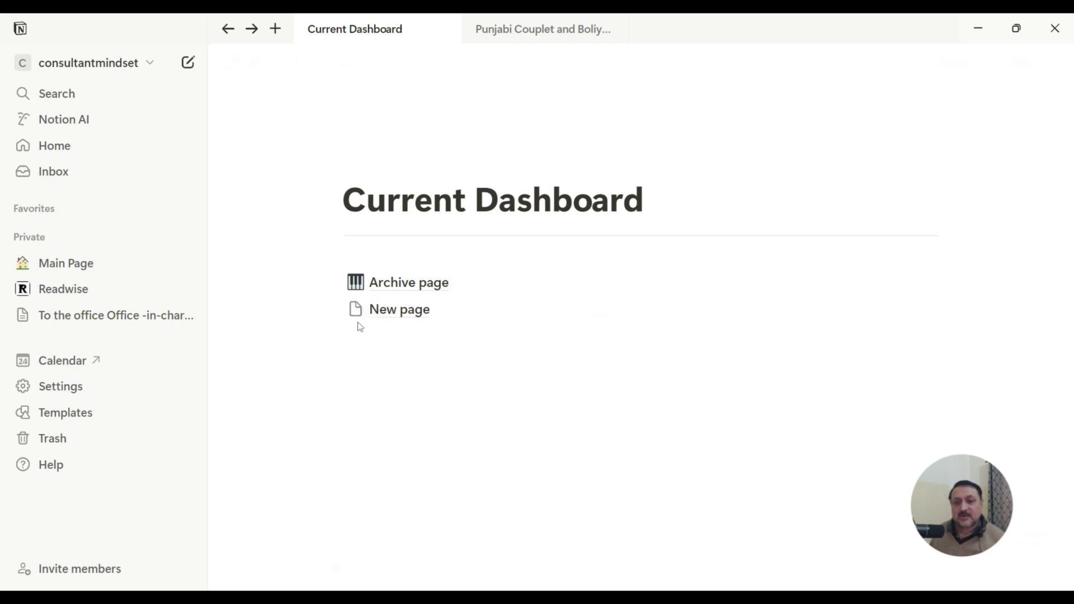
type("@")
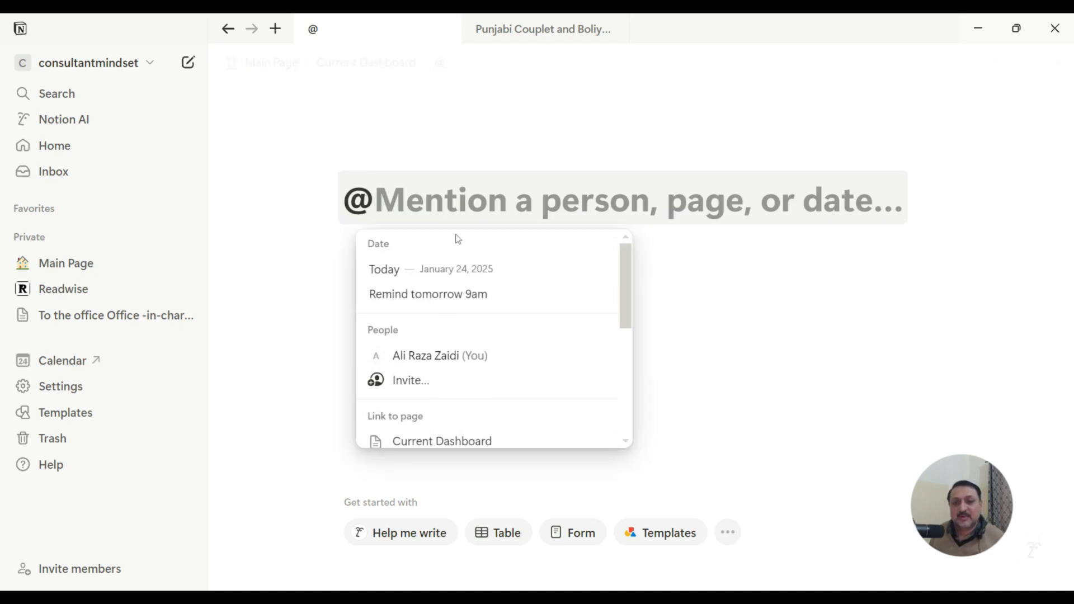
left_click(453, 267)
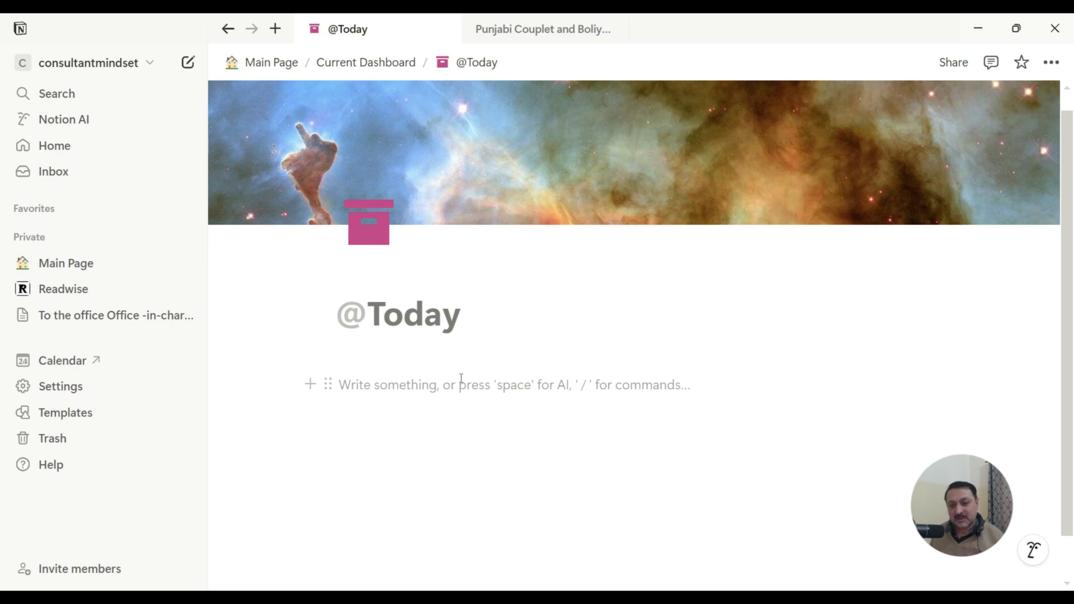
Insert a button block on the new page and name it "Add Daily check list"
type("/but")
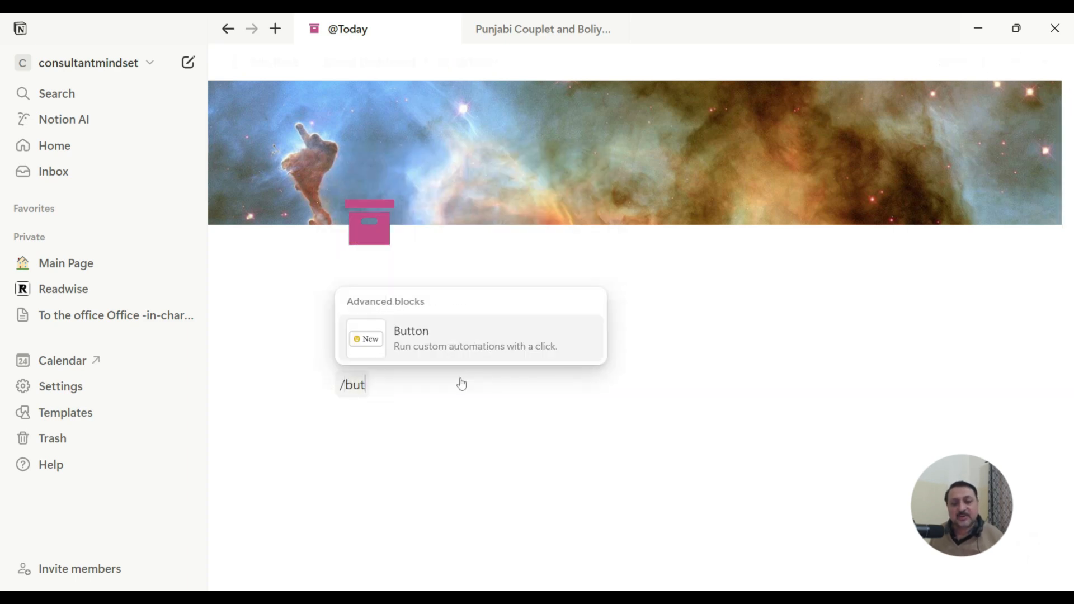
left_click(408, 333)
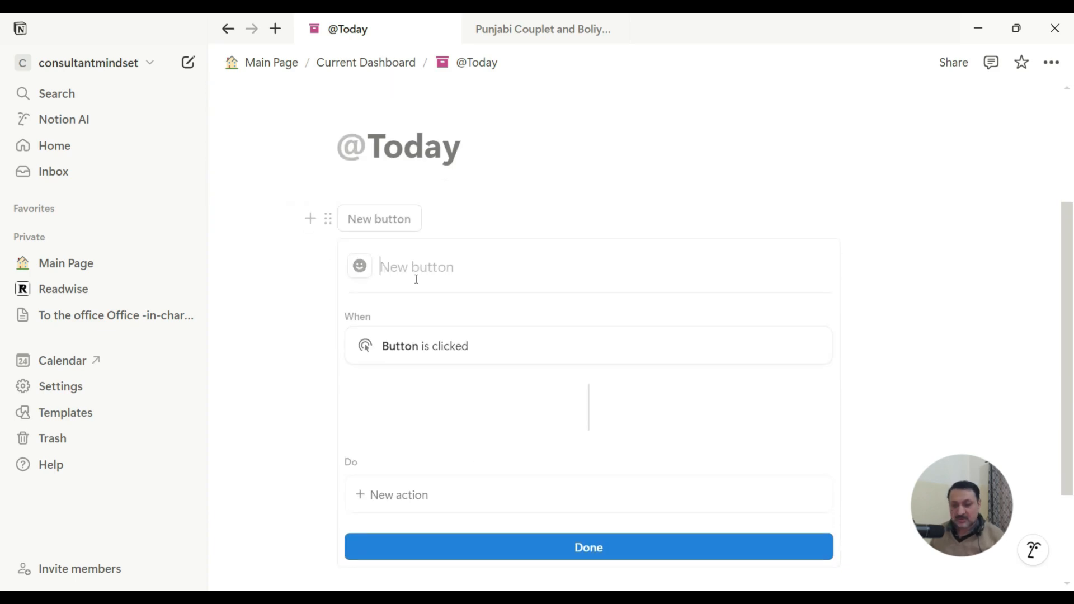
type("Add Daily c")
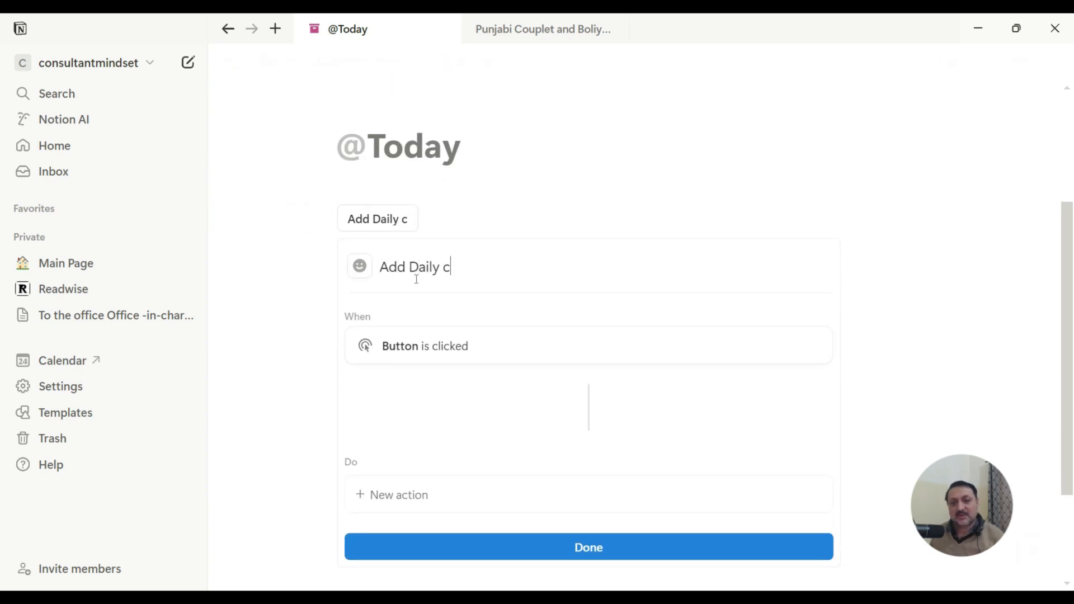
type("heck list")
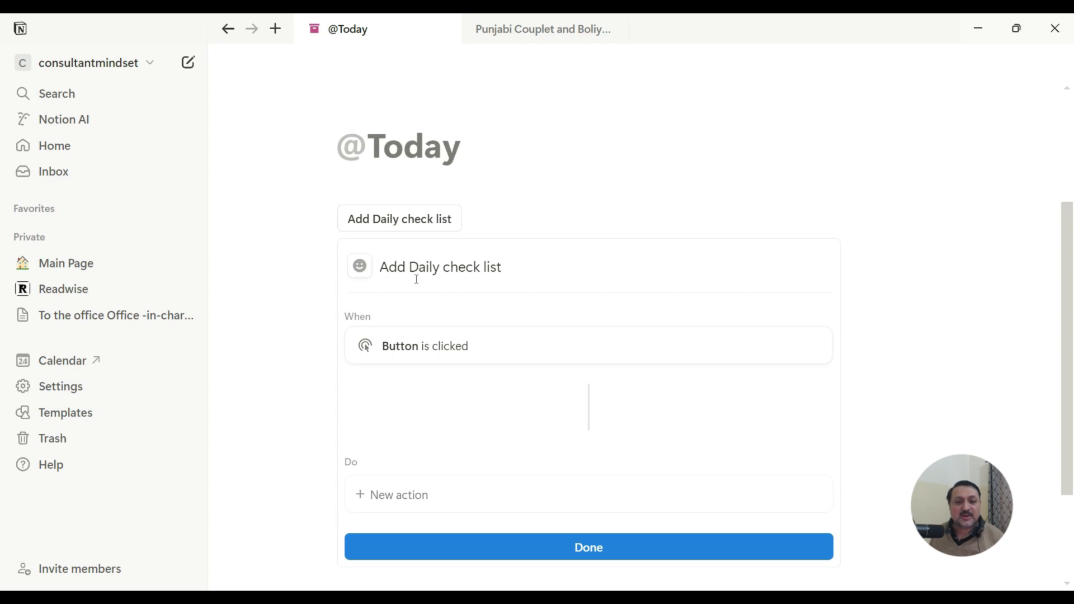
Give the button an Insert blocks action that contains a callout
scroll(486, 401, "down", 2)
left_click(394, 411)
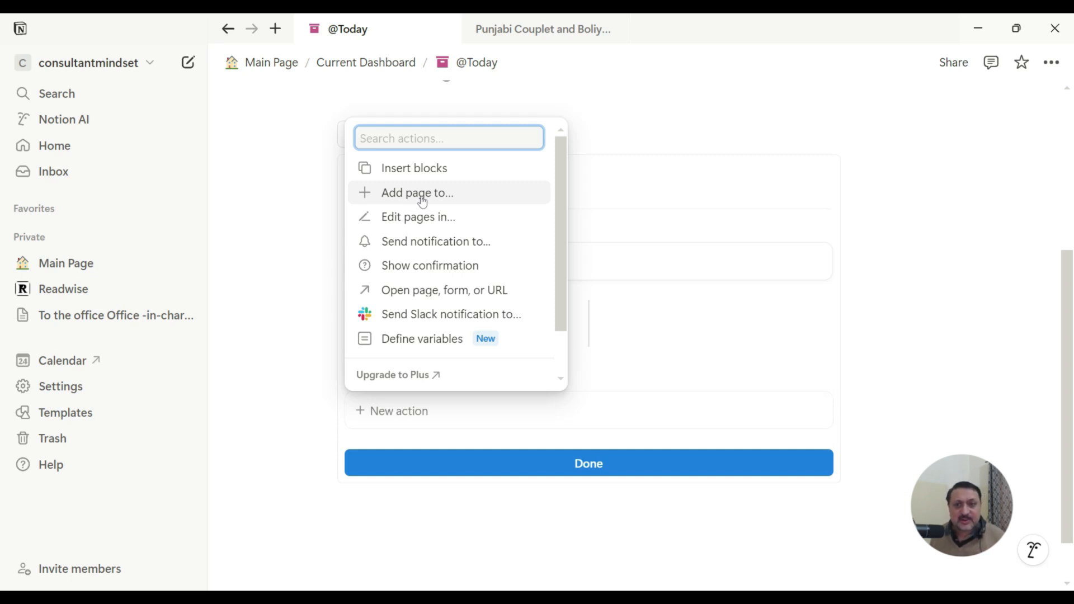
left_click(430, 168)
type("/")
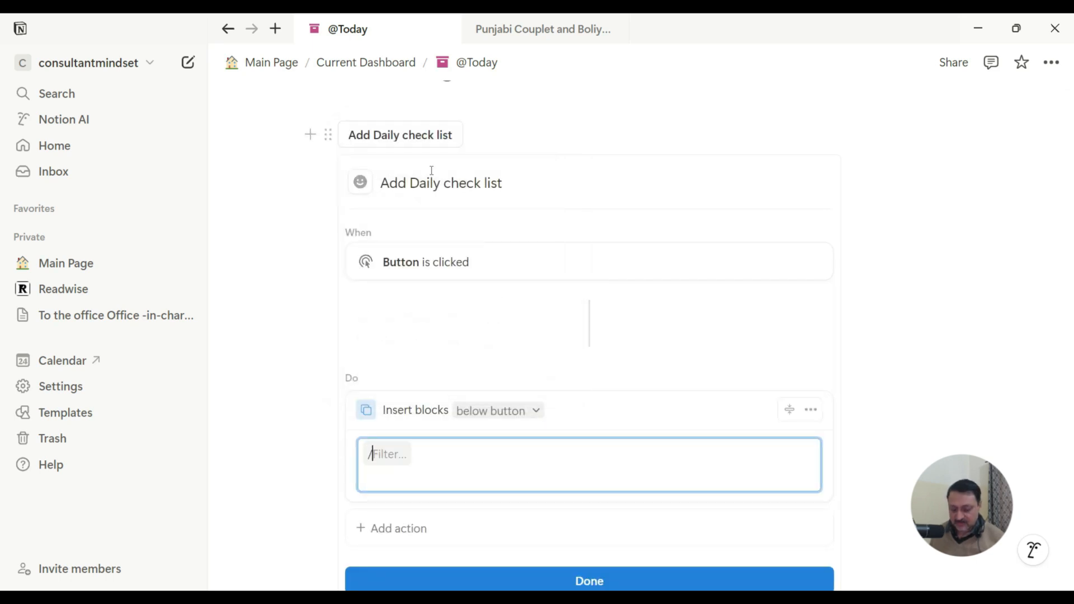
type("cal")
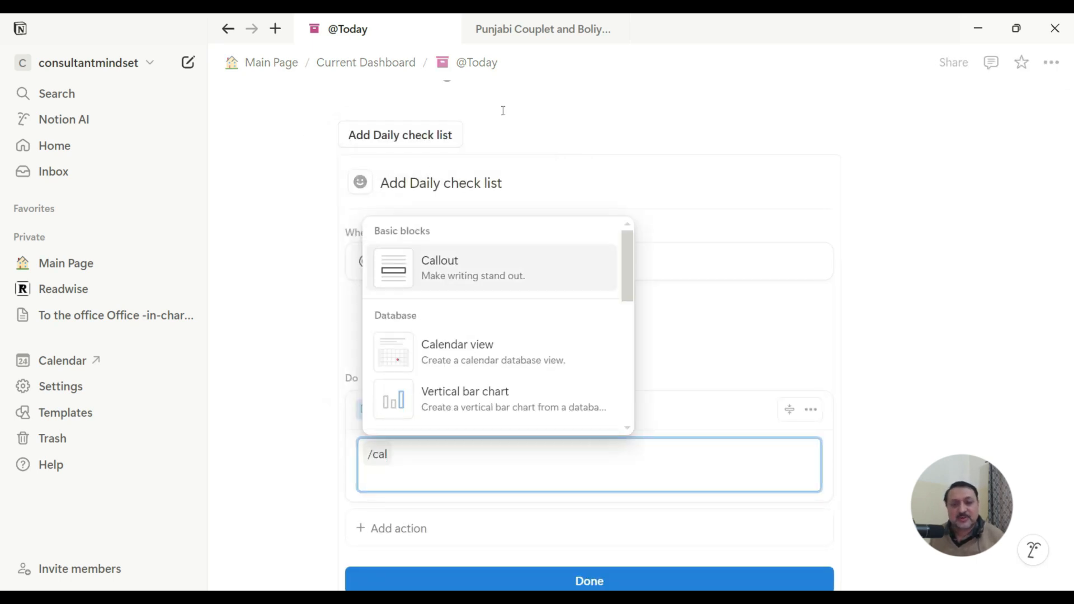
left_click(528, 271)
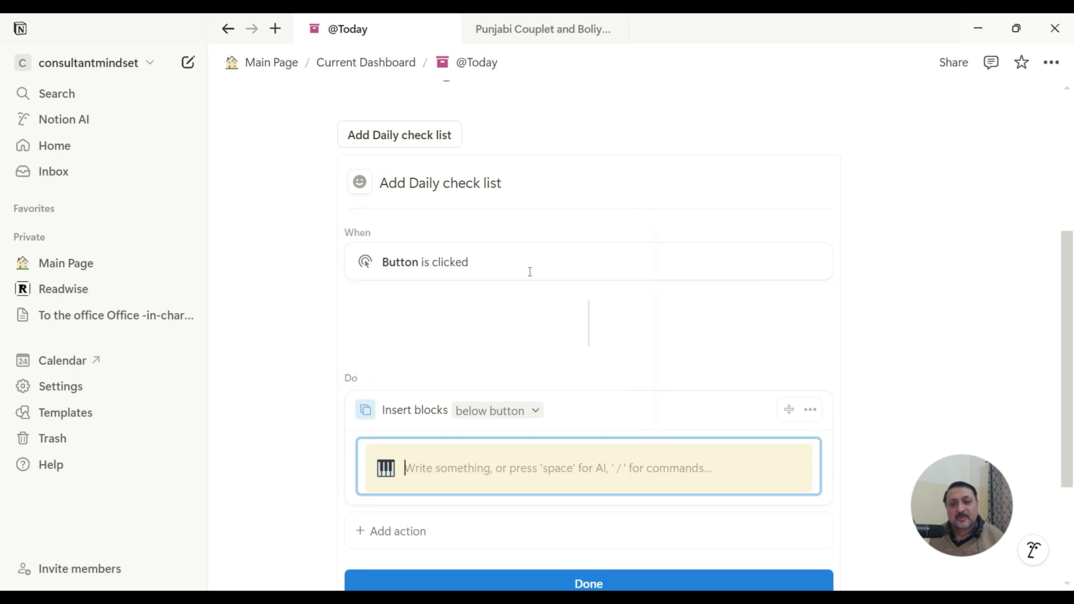
Change the callout's icon to the OK hand emoji and its colour to Blue background
left_click(387, 470)
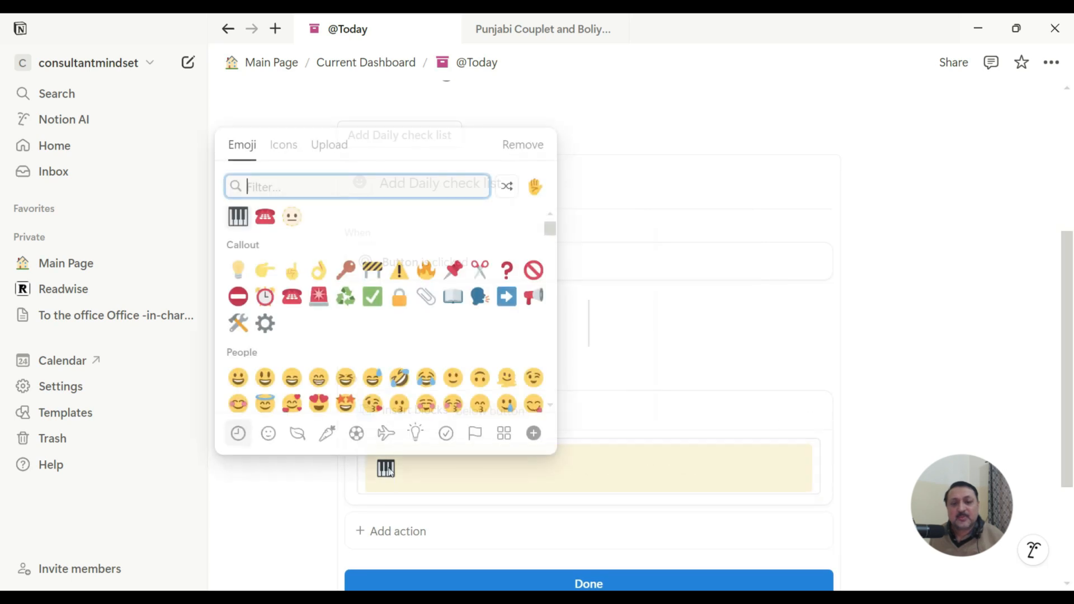
left_click(319, 271)
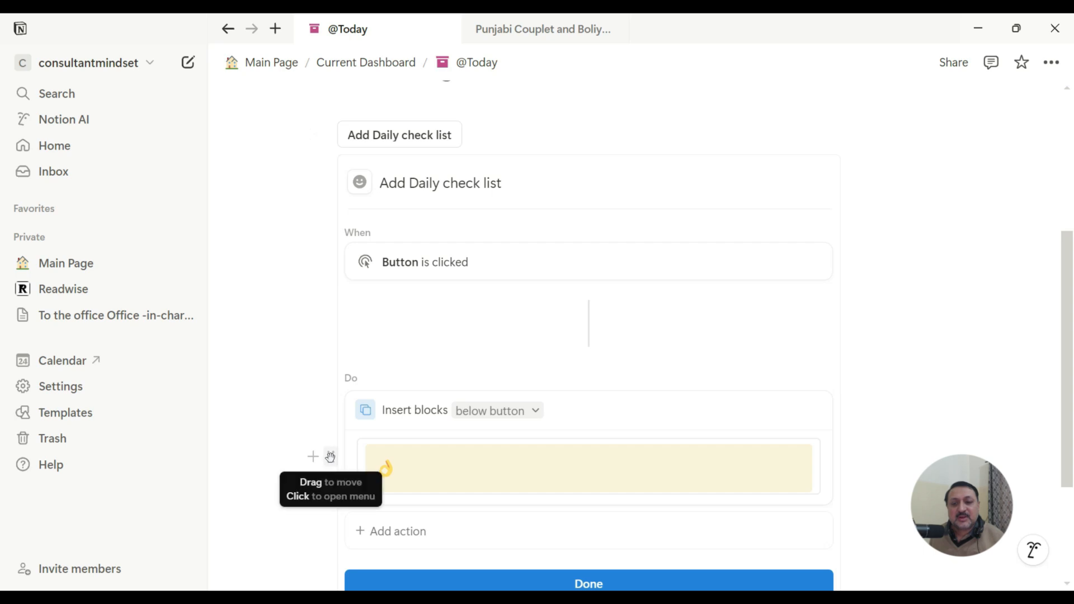
left_click(330, 457)
mouse_move(204, 519)
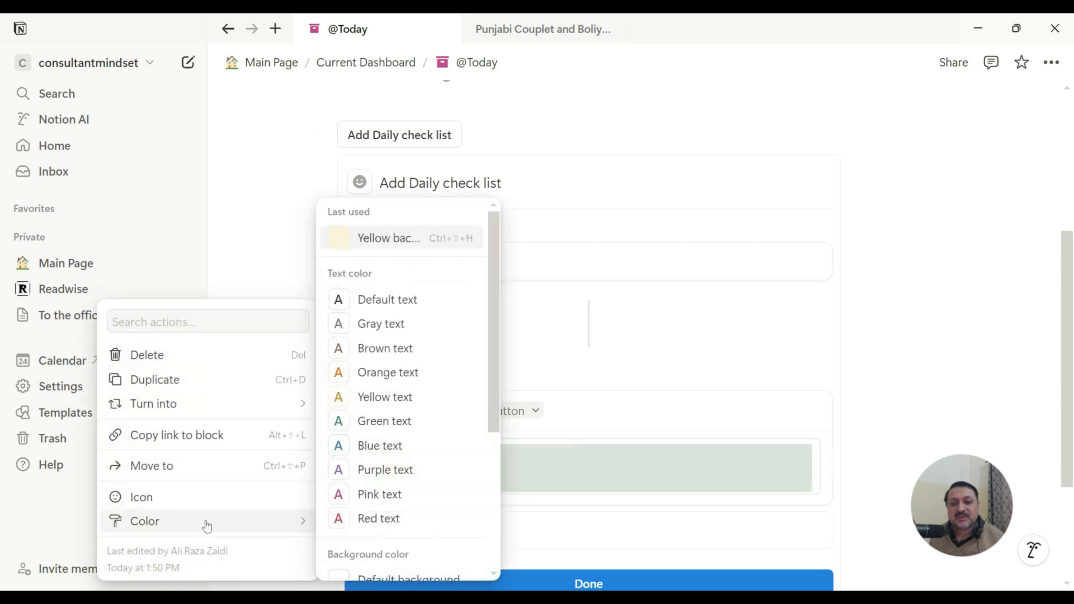
scroll(396, 470, "down", 4)
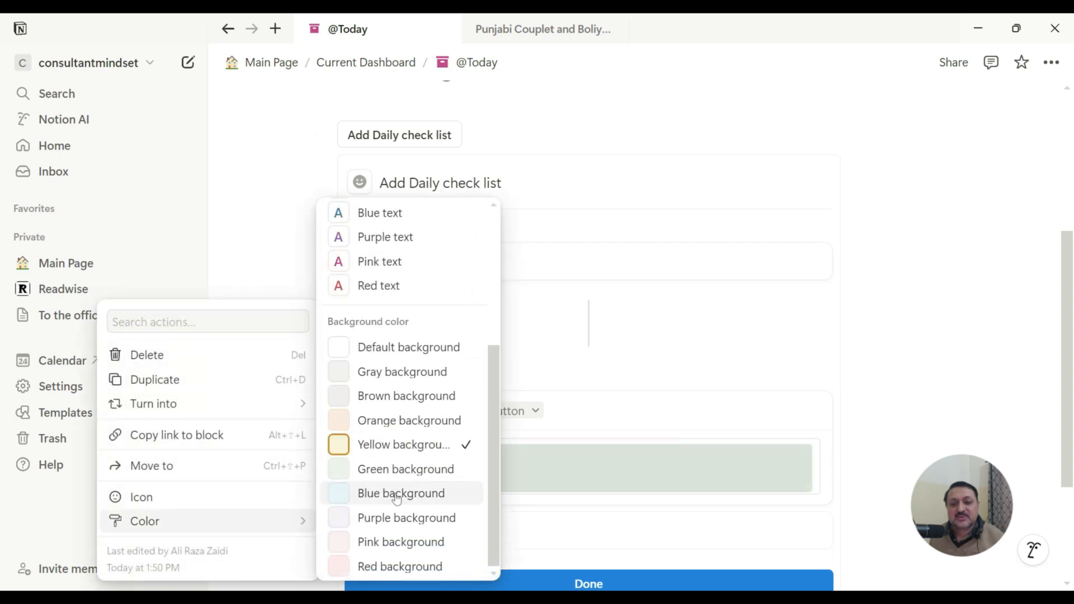
left_click(364, 495)
Enter "Morning Rituals" as the callout's text
left_click(605, 473)
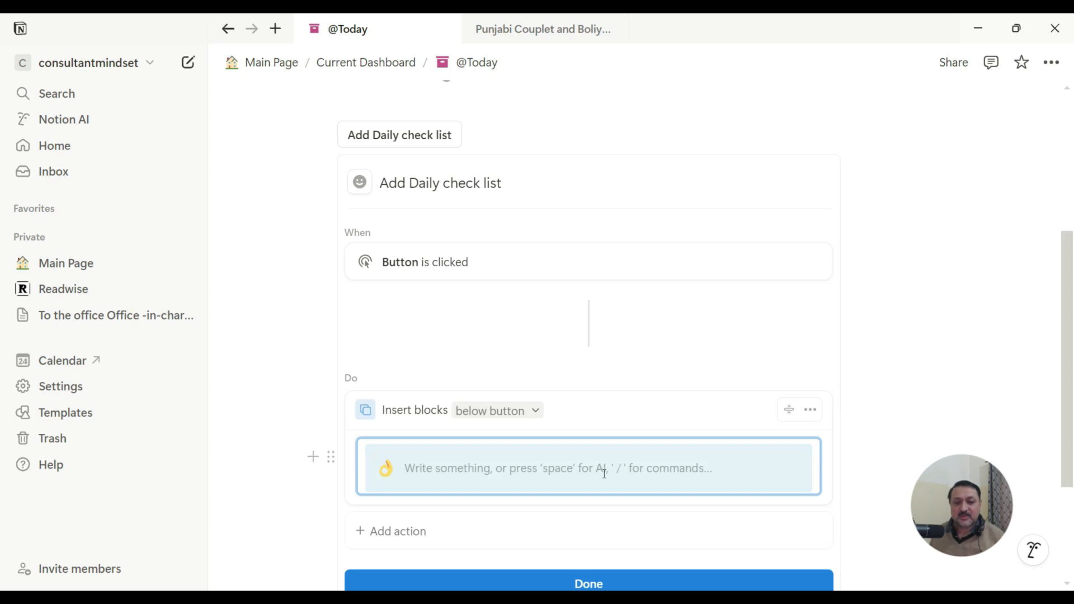
type("Mor")
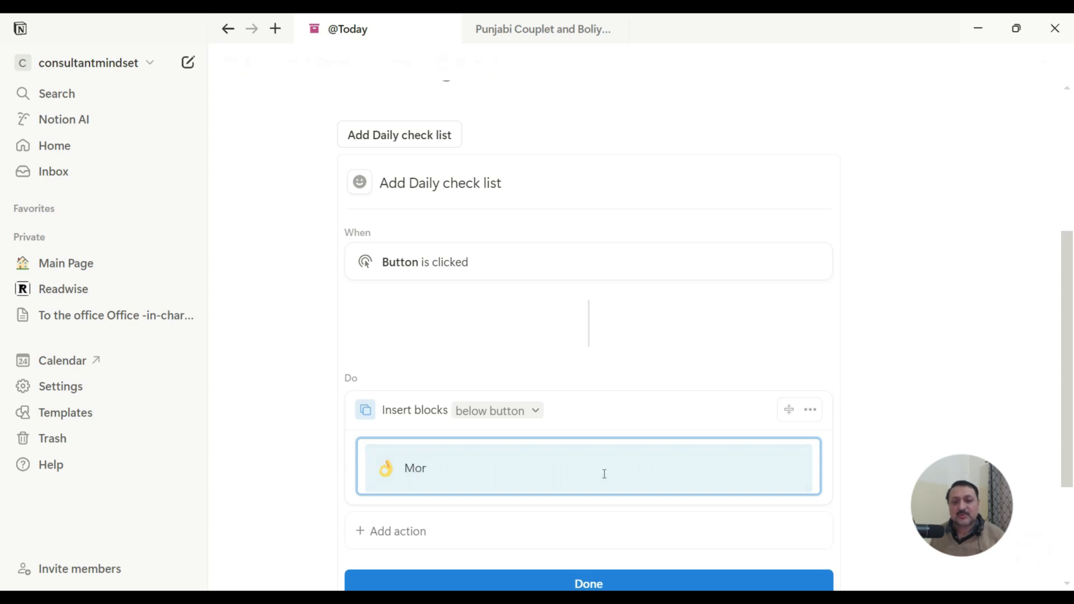
type("ning Rituals")
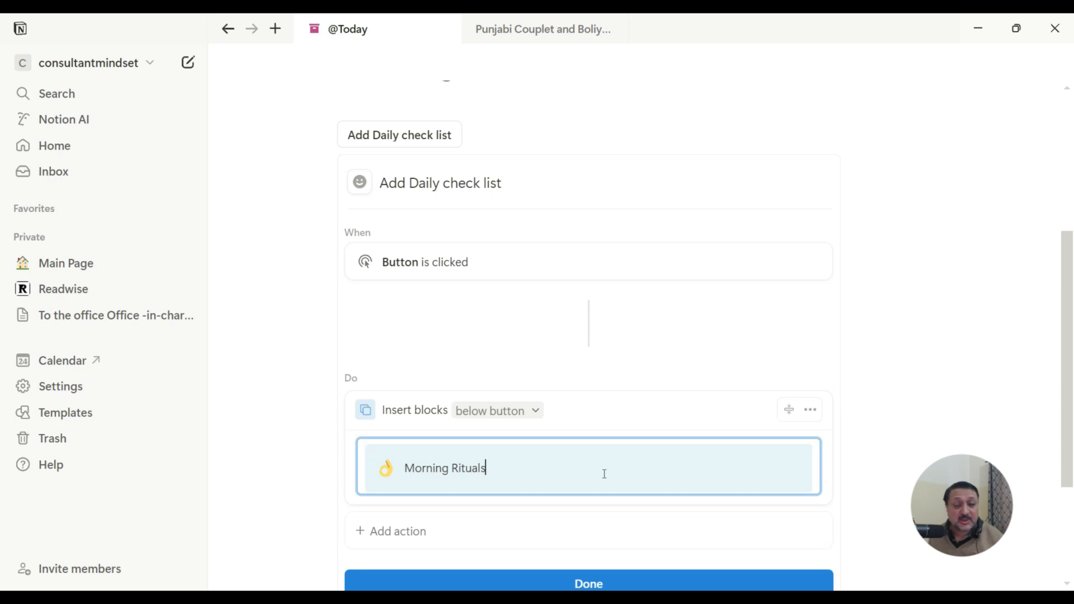
Add a to-do item reading "Review Goals" under Morning Rituals inside the callout
key("Return")
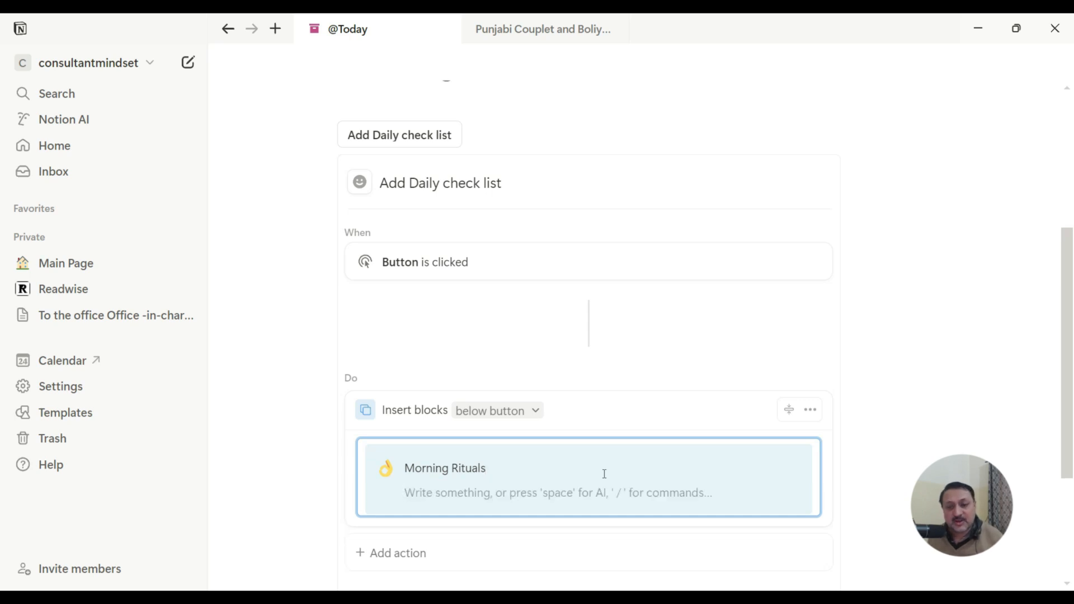
type("/to")
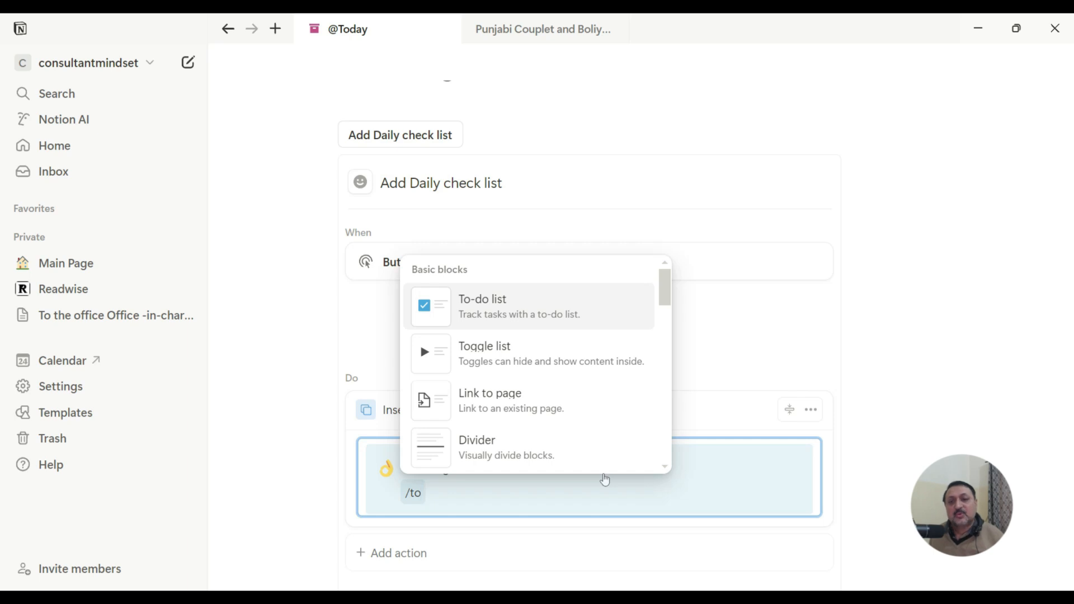
left_click(526, 300)
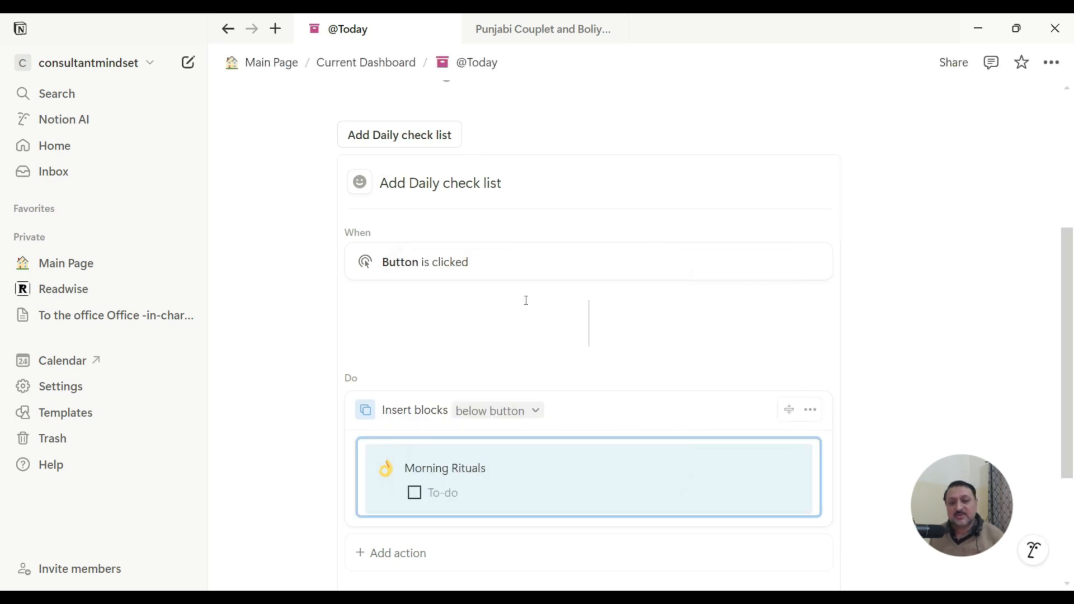
type("RE")
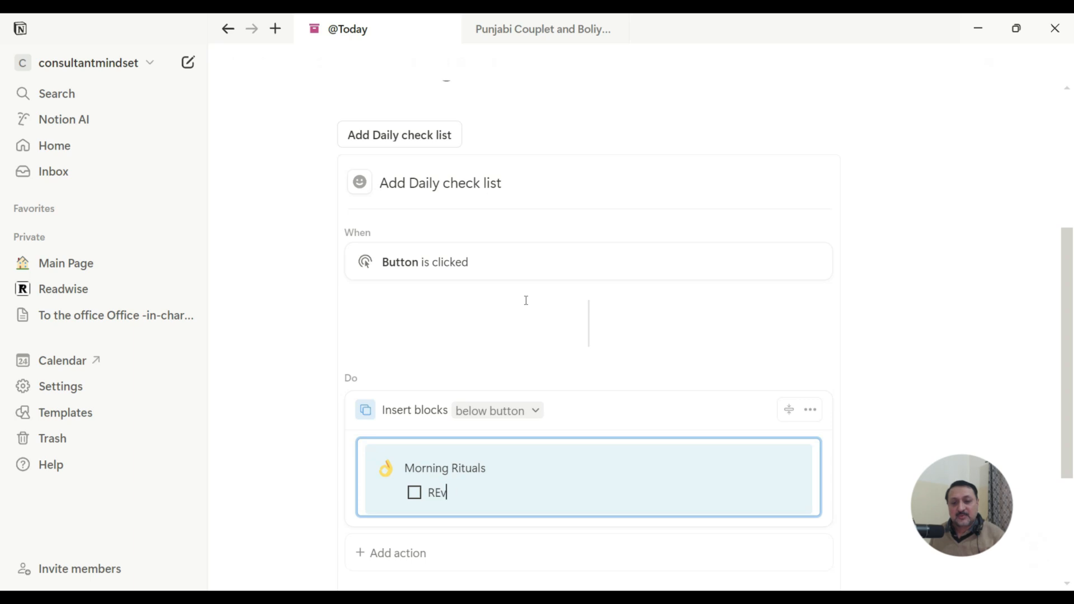
key("BackSpace")
type("eview Goals")
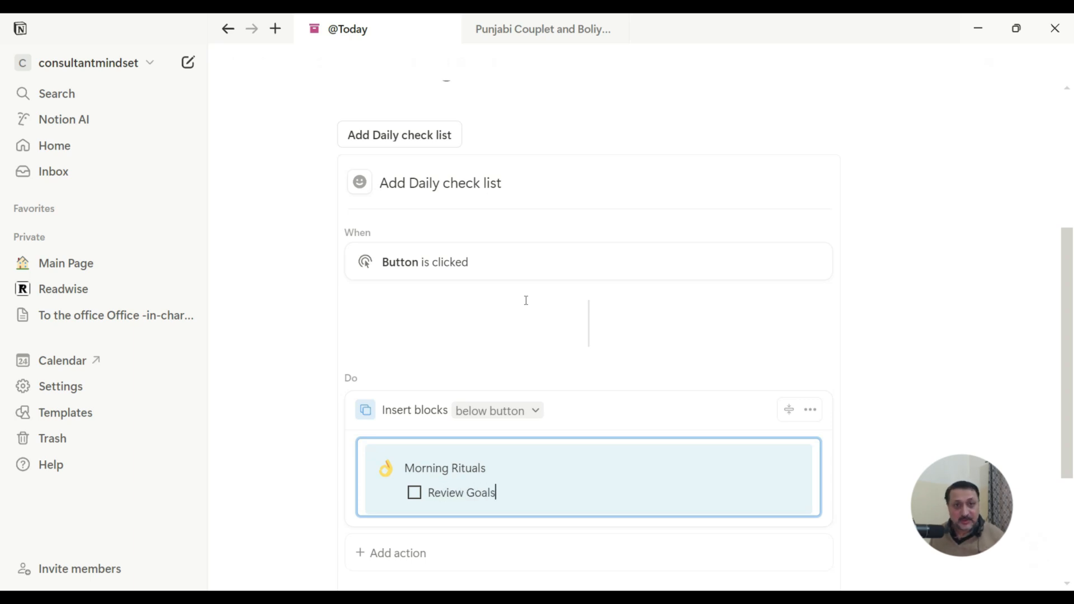
Add the to-do items "write down todays task" and "Note down reaching office timing." below Review Goals
key("Return")
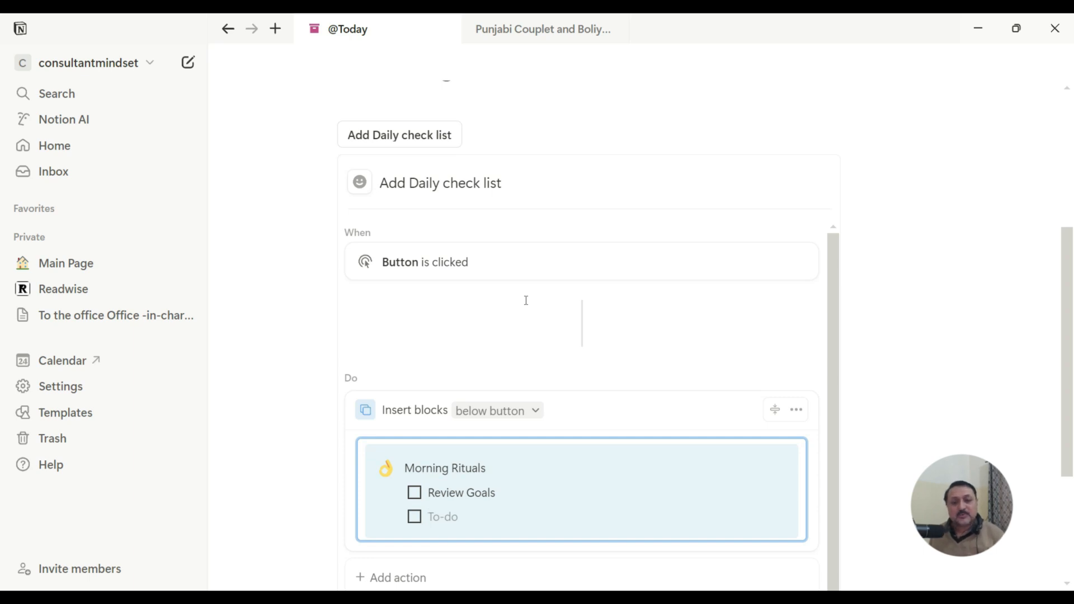
type("write down todays task")
key("Return")
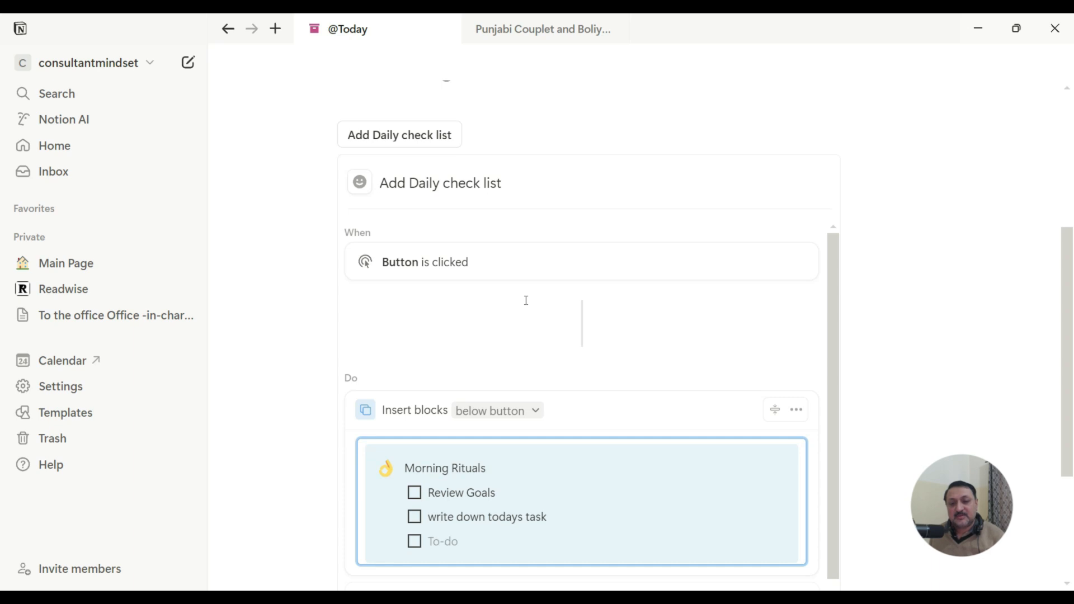
type("Note down")
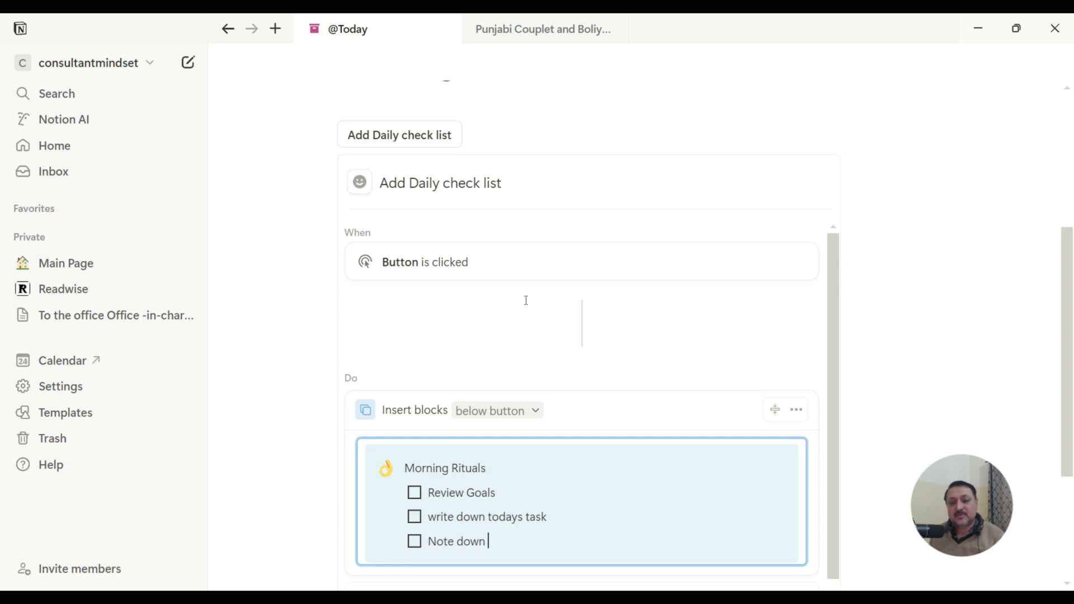
type(" reaching of")
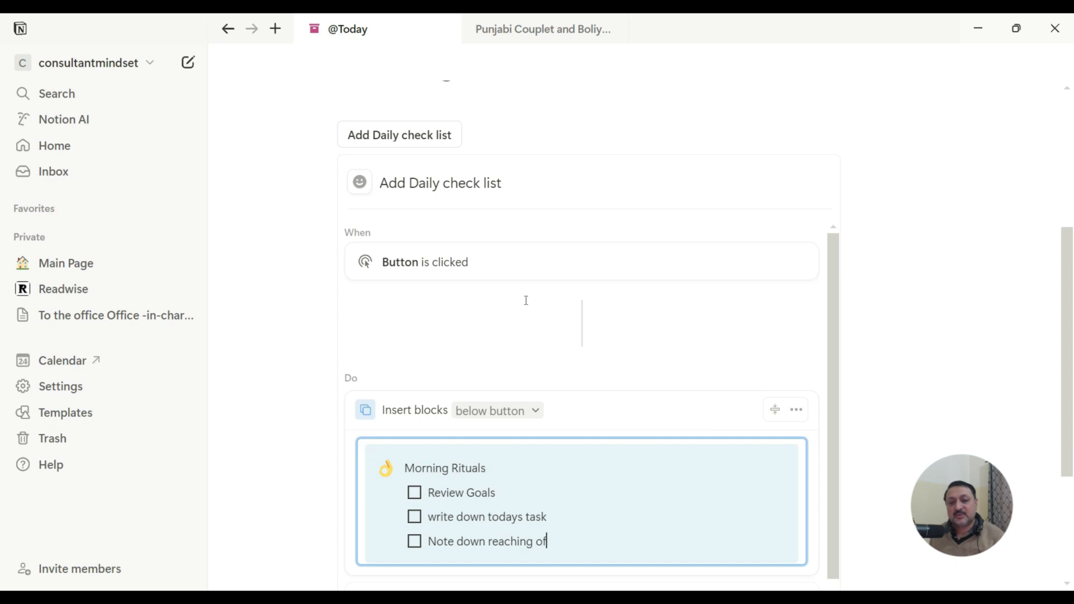
type("fice timei")
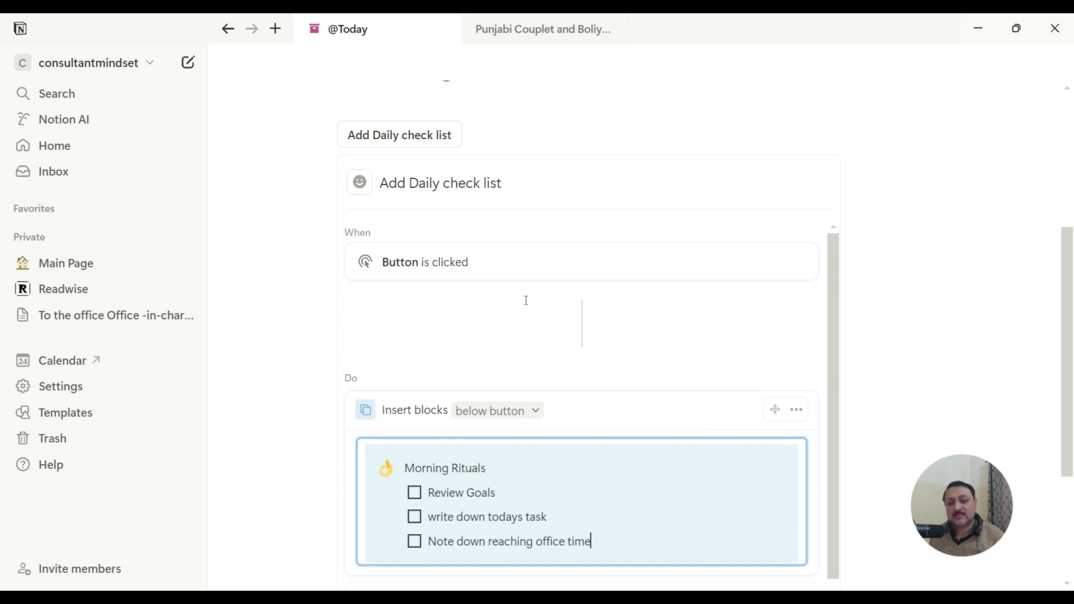
key("BackSpace")
type("ing.")
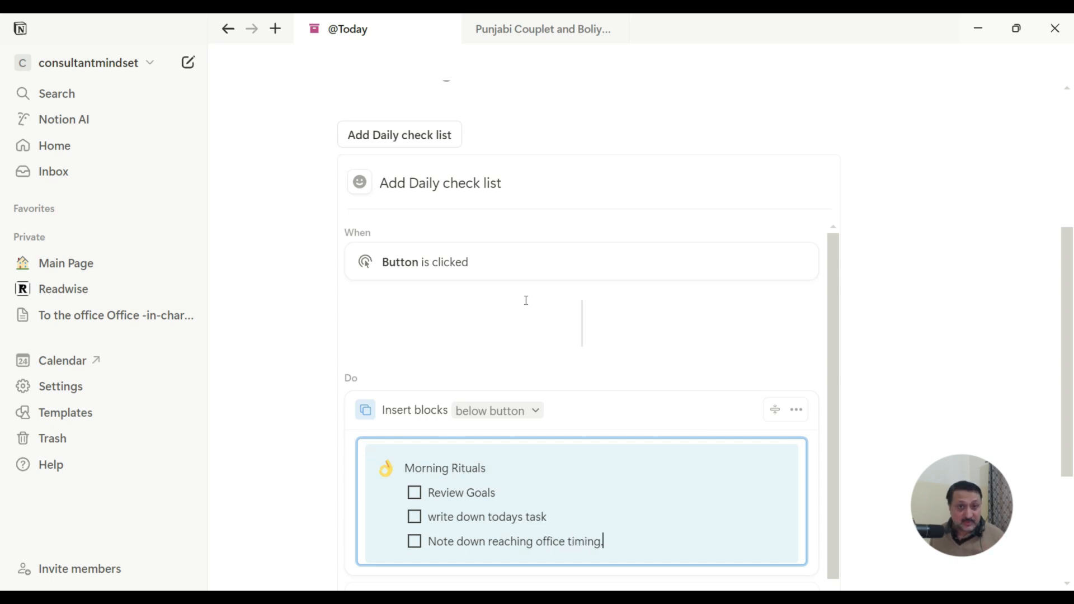
Add a second Insert blocks action to the button and place a callout in it
scroll(526, 299, "down", 1)
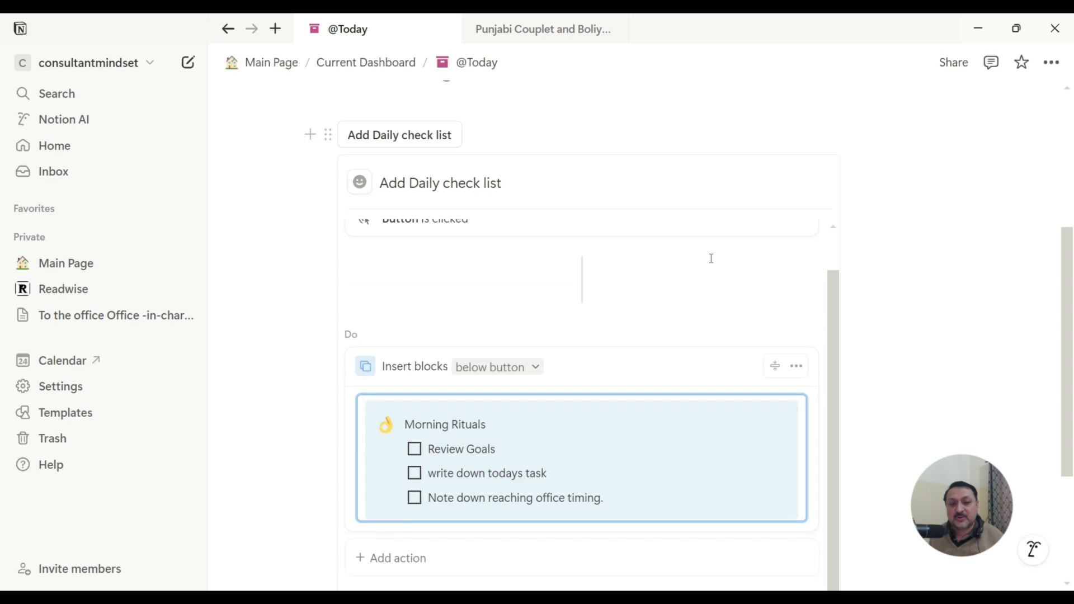
left_click(394, 558)
left_click(434, 314)
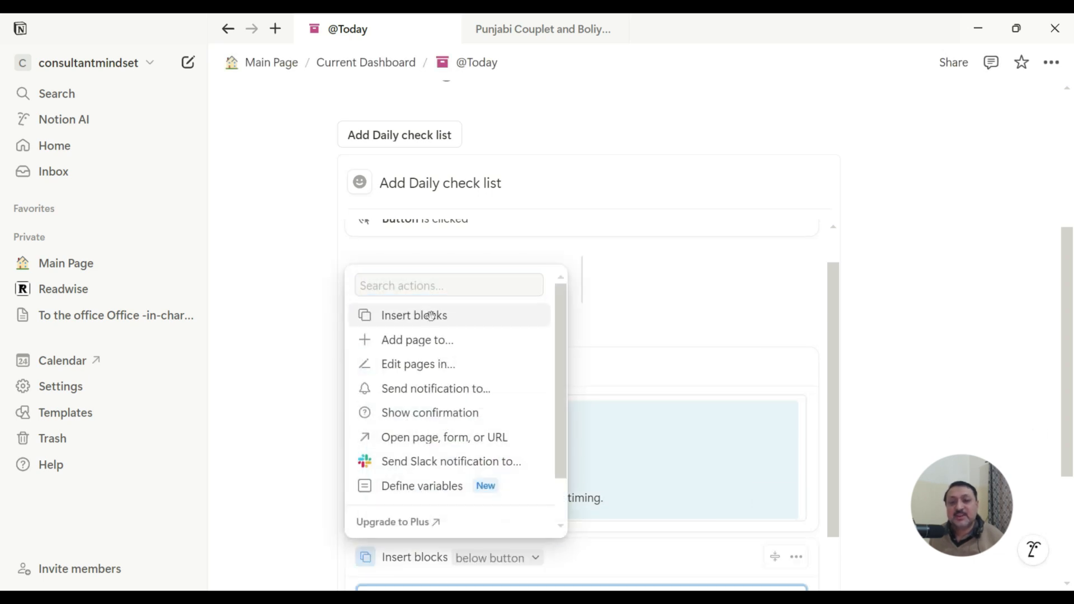
scroll(458, 339, "down", 2)
type("/")
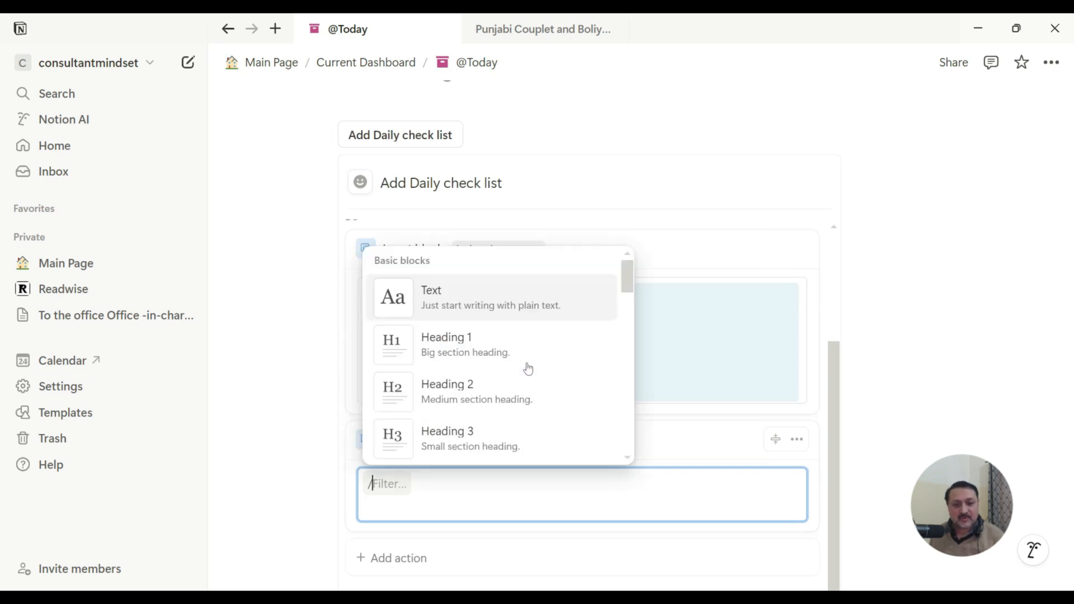
type("ca")
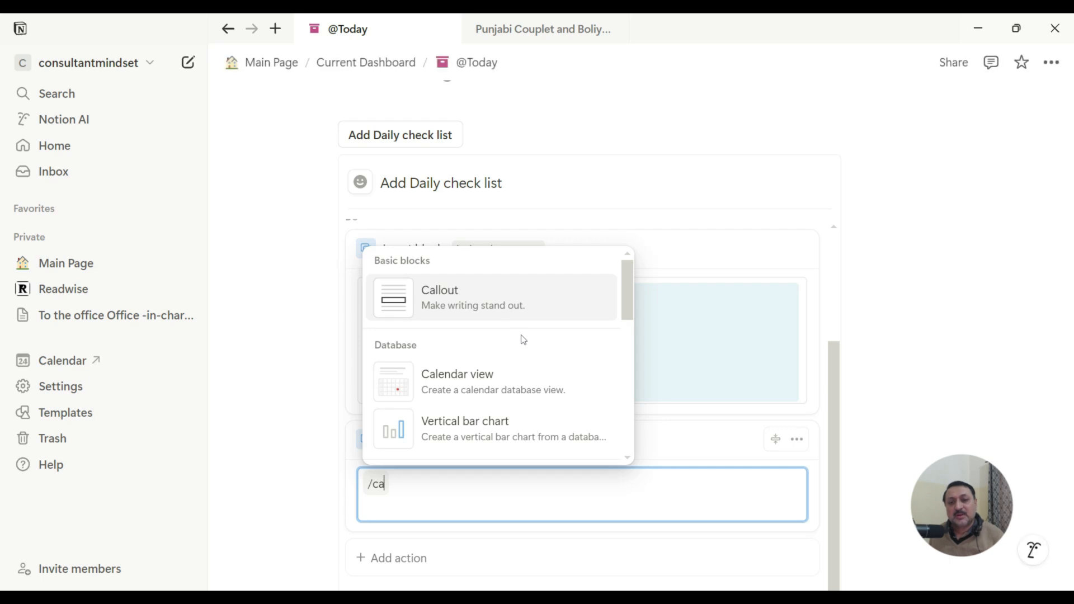
left_click(508, 302)
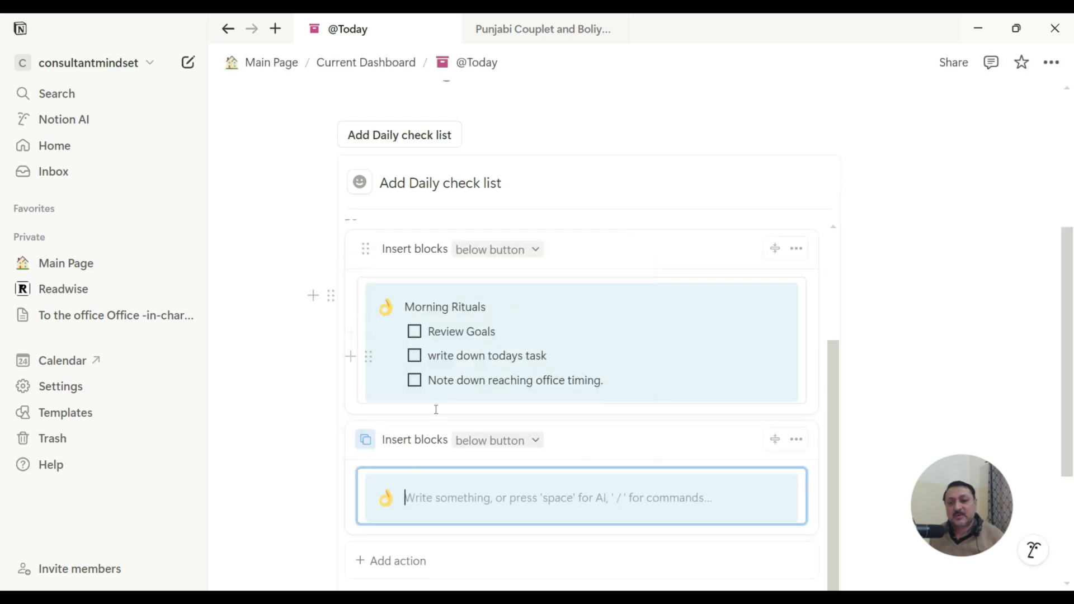
Change the new callout's icon to the alarm clock emoji and give it a gray background
left_click(386, 504)
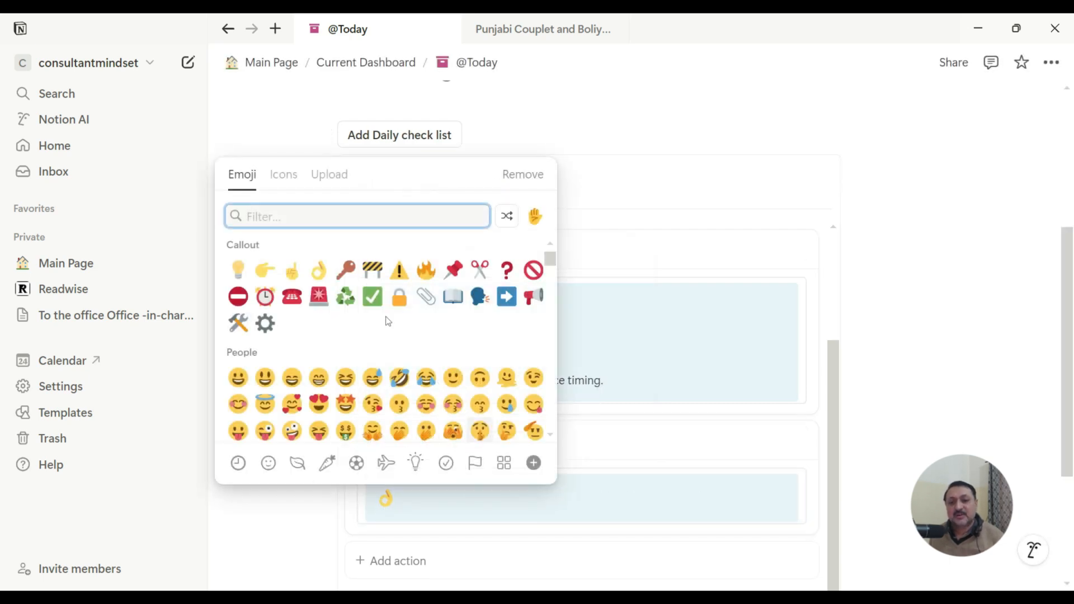
left_click(265, 296)
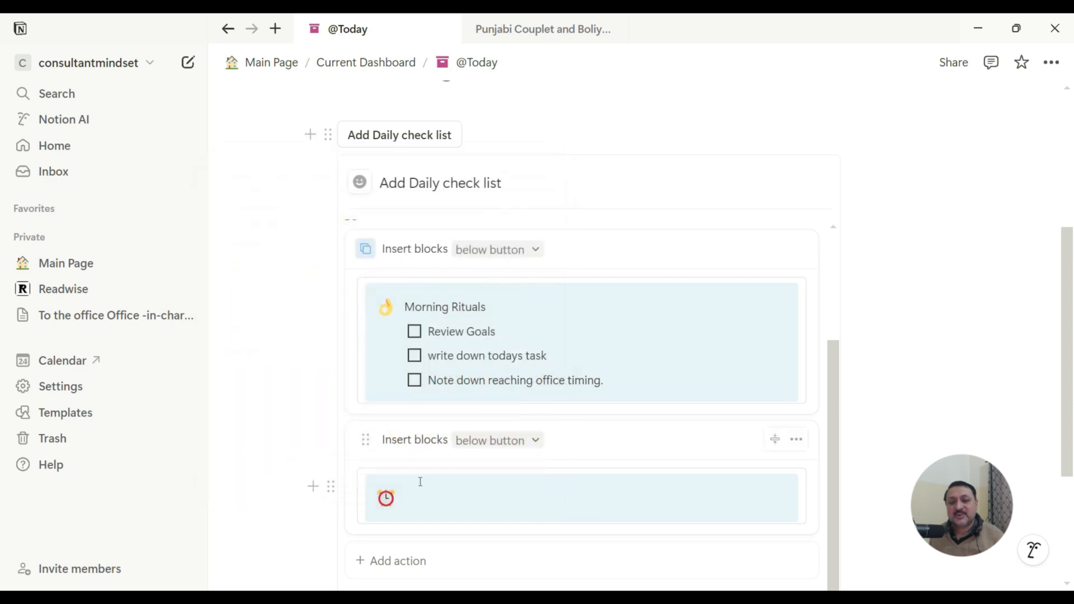
left_click(330, 491)
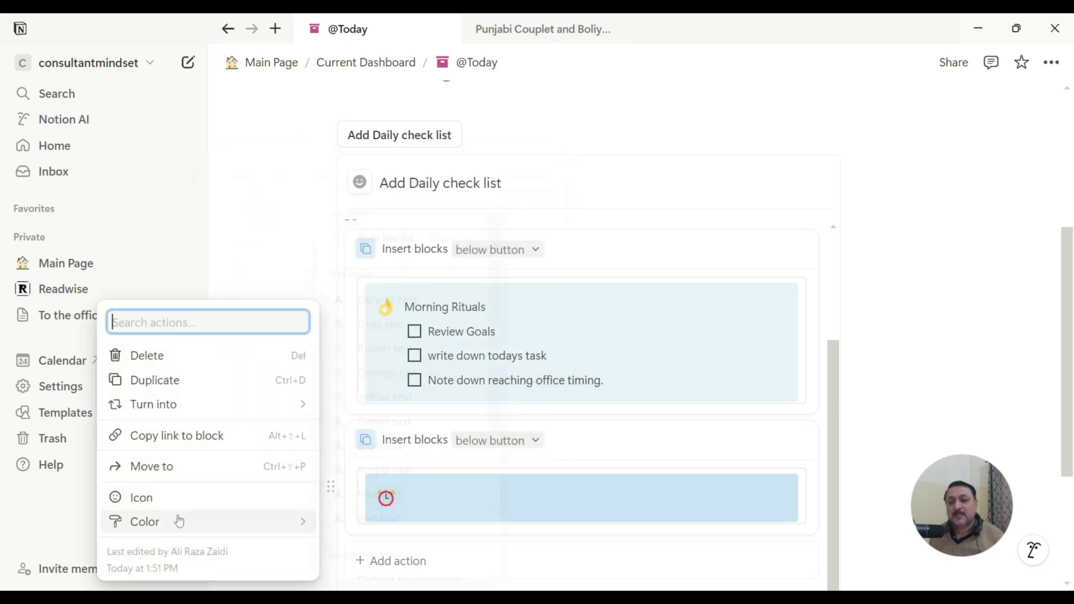
mouse_move(175, 521)
scroll(438, 468, "down", 4)
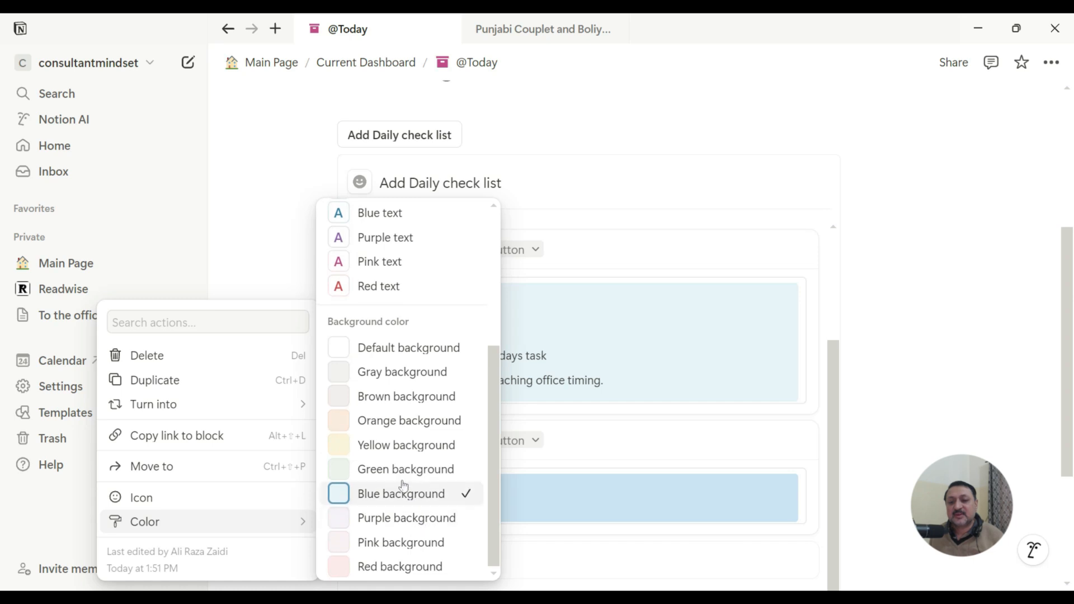
scroll(408, 481, "up", 1)
scroll(403, 472, "down", 1)
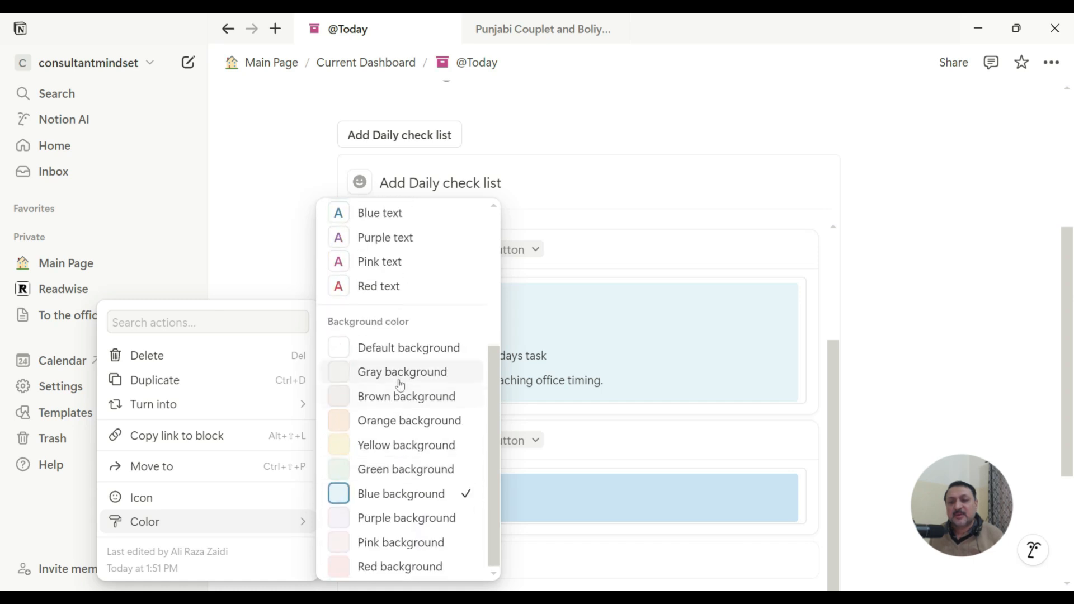
left_click(403, 371)
Enter "Night Rituals" as the gray callout's text and start a new line below it
left_click(467, 498)
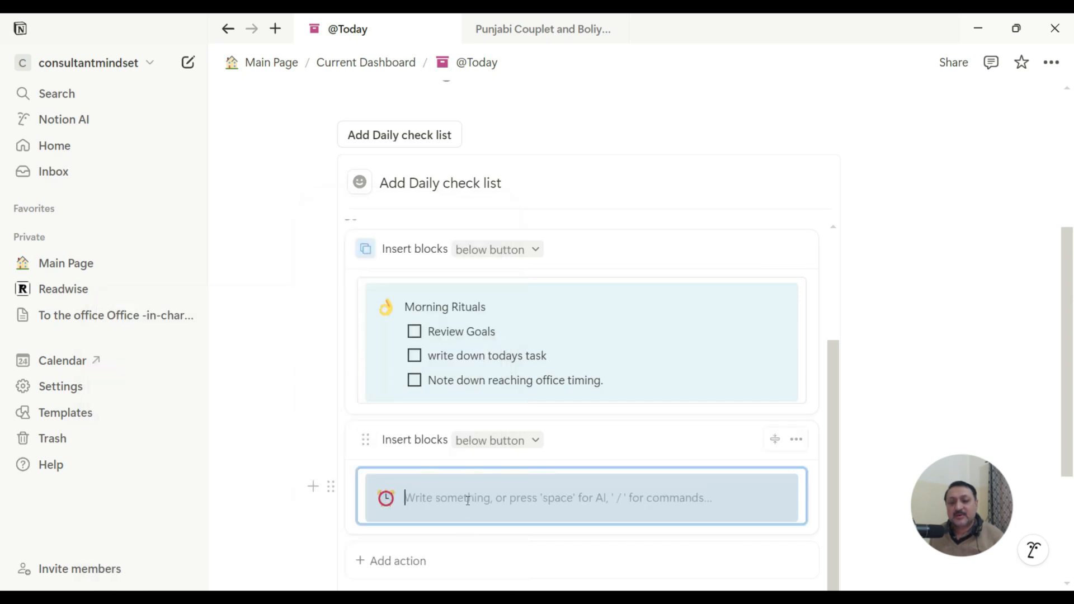
type("Even")
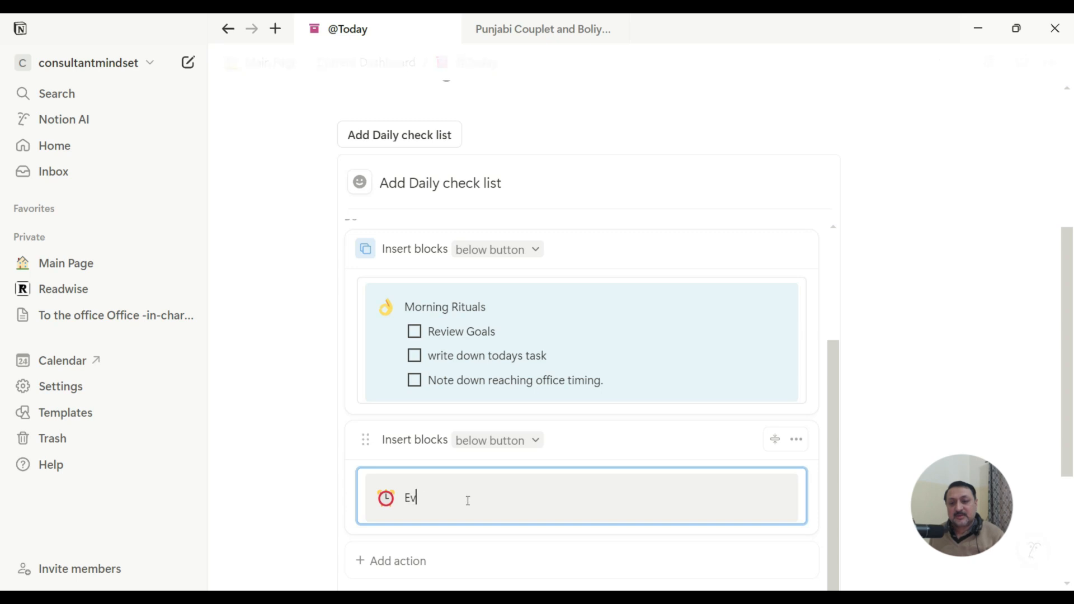
key("BackSpace")
key("BackSpace")
key("BackSpace")
key("BackSpace")
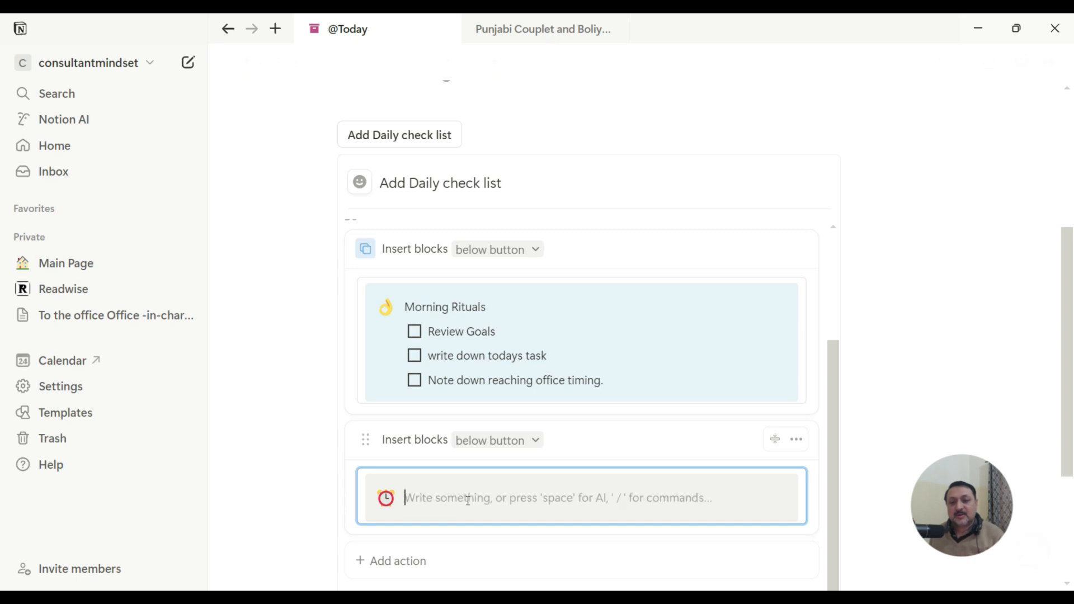
type("Mog")
key("BackSpace")
key("BackSpace")
key("BackSpace")
type("n")
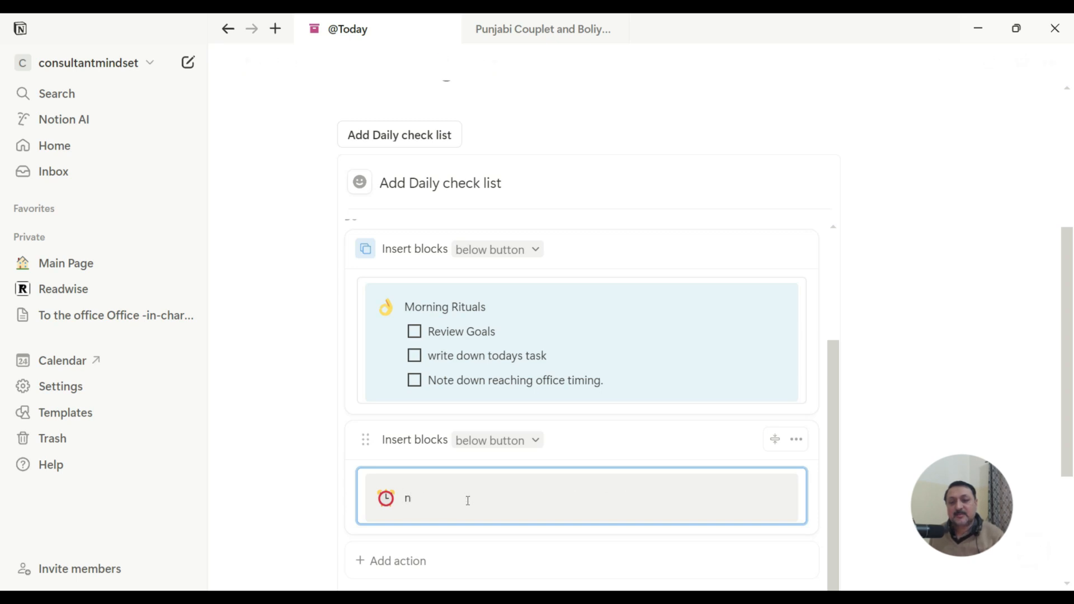
type("ight r")
key("BackSpace")
type("Rituals")
key("Return")
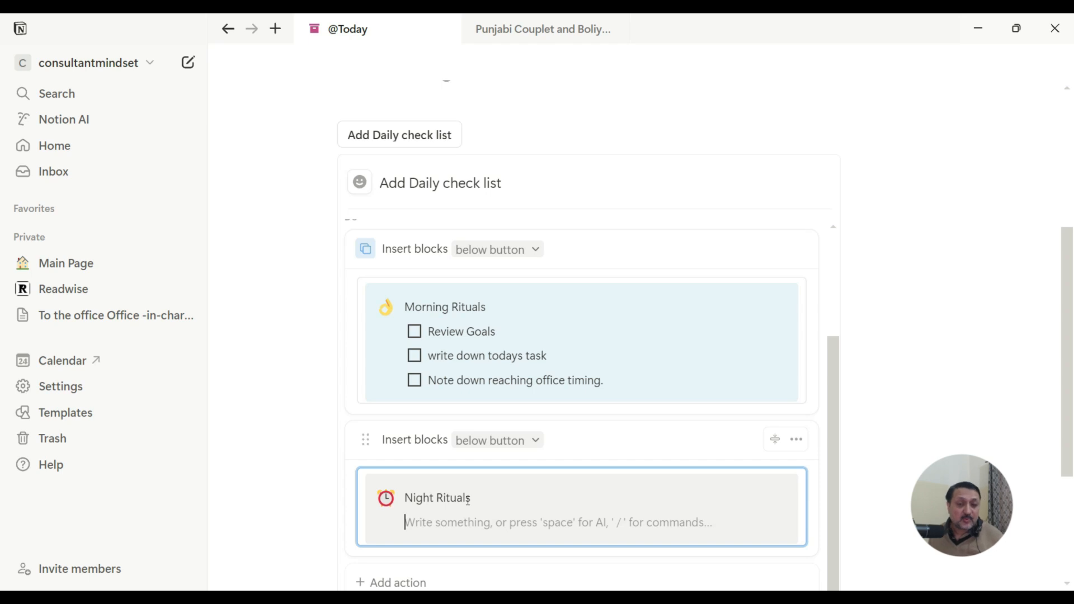
Insert a to-do list block under Night Rituals inside the callout
type("/")
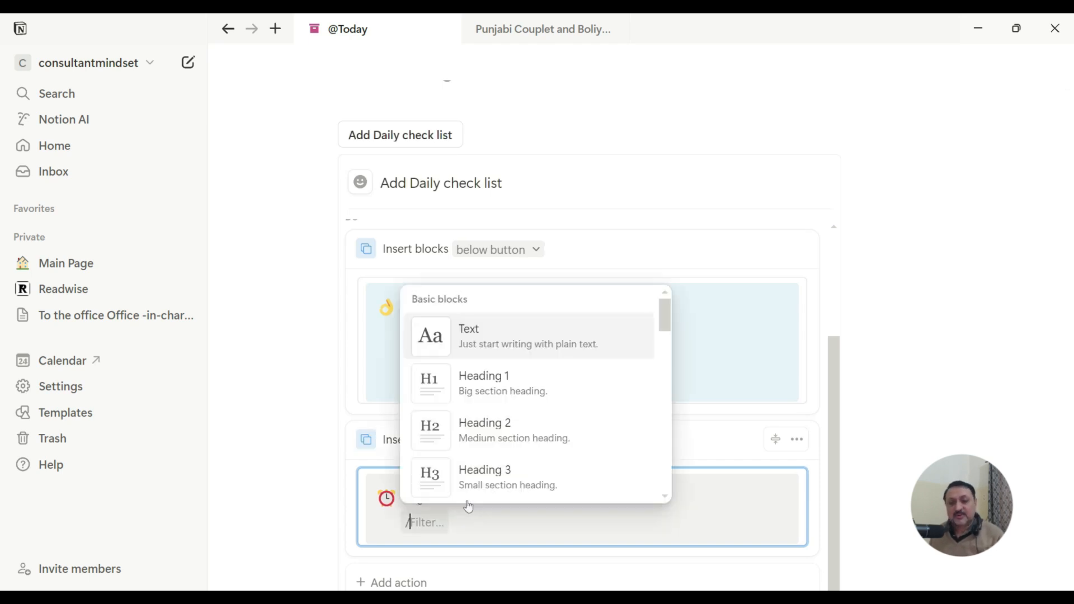
key("BackSpace")
type("tpo")
key("BackSpace")
key("BackSpace")
key("BackSpace")
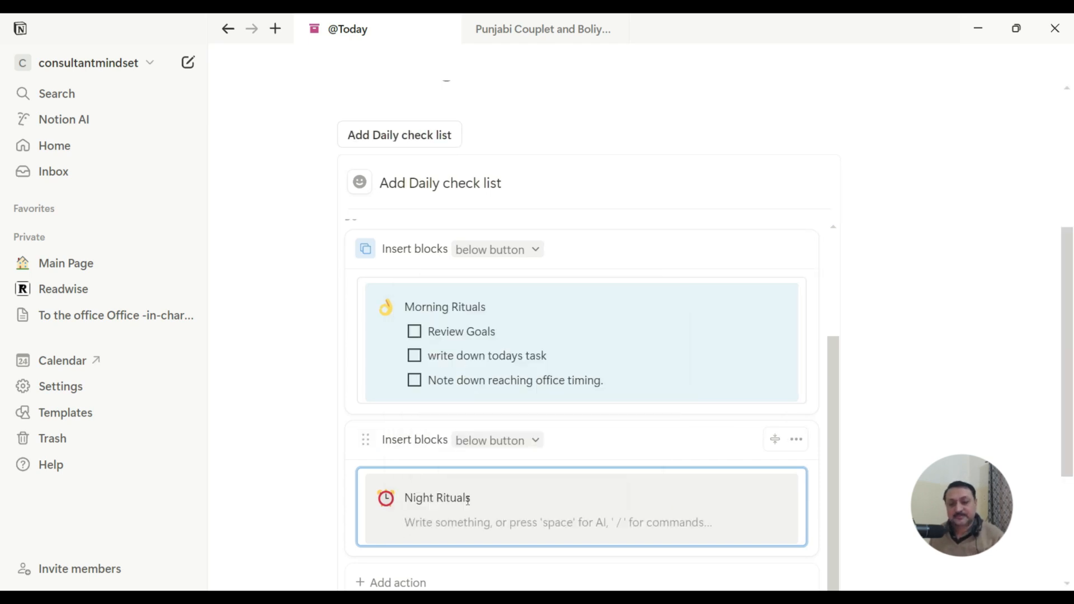
type("/to")
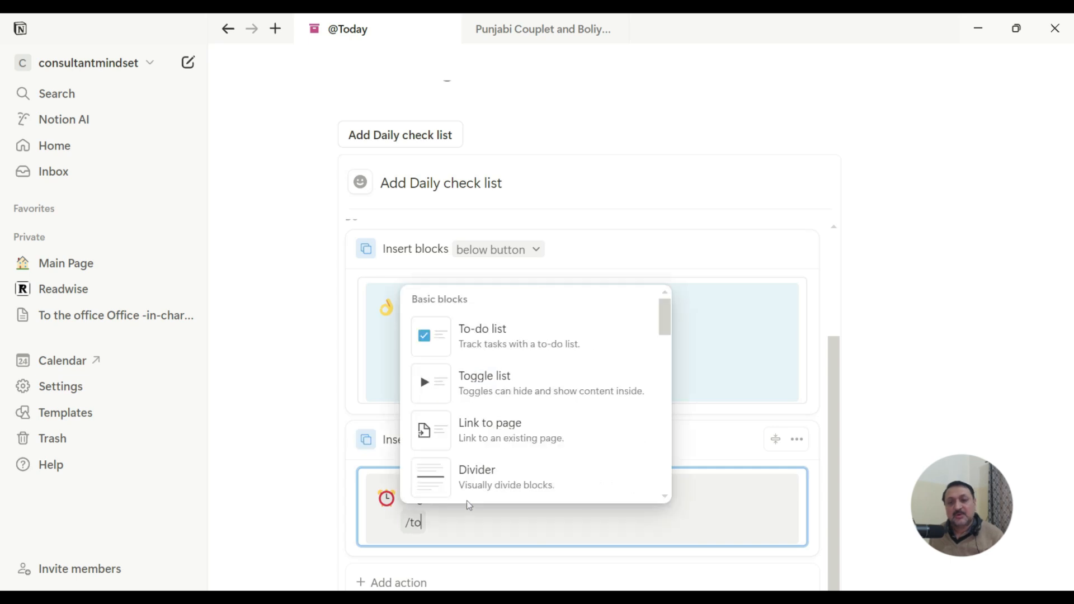
key("Return")
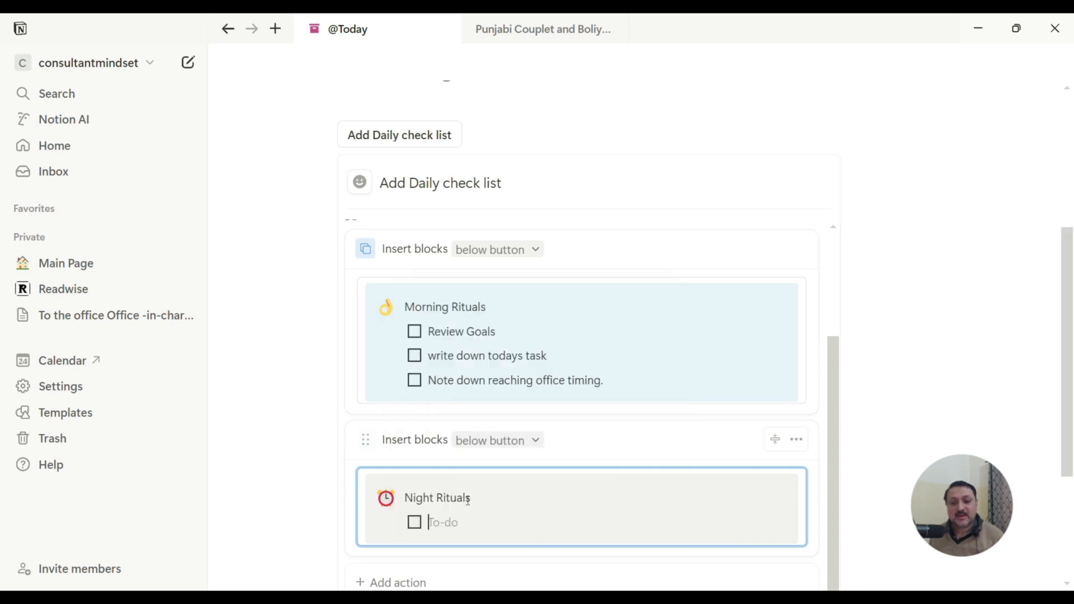
Enter the to-do items "write down daily journal.", "Note down every rupee I spent during the day" and "Reflect on one thing which I can do better."
type("Righ")
key("BackSpace")
key("BackSpace")
key("BackSpace")
key("BackSpace")
type("write")
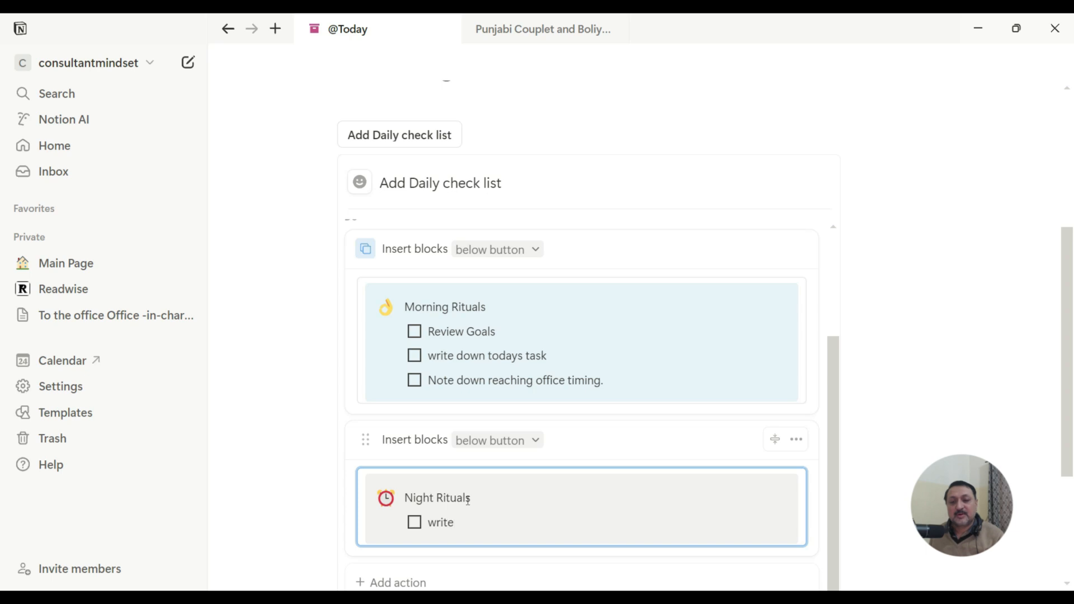
type(" down daily jopu")
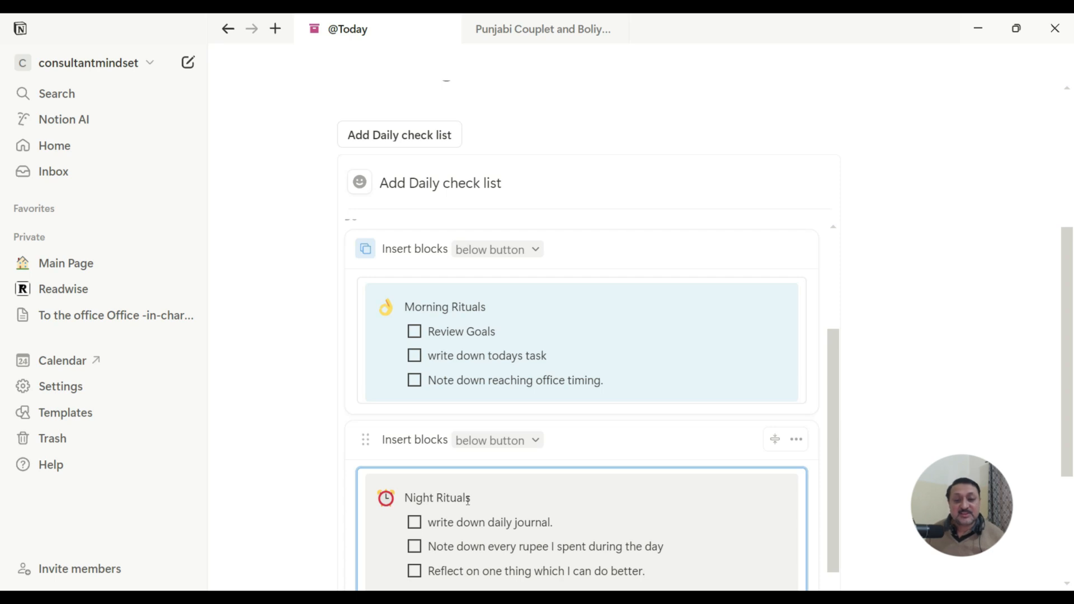
Finish and save the configuration of the Add Daily check list button
scroll(728, 386, "down", 2)
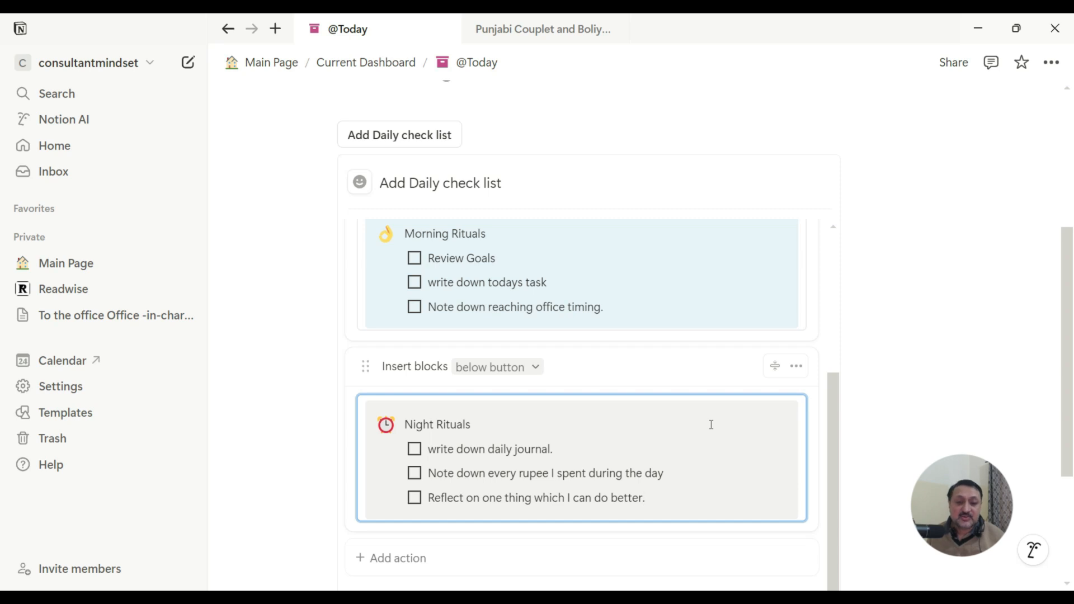
left_click(711, 424)
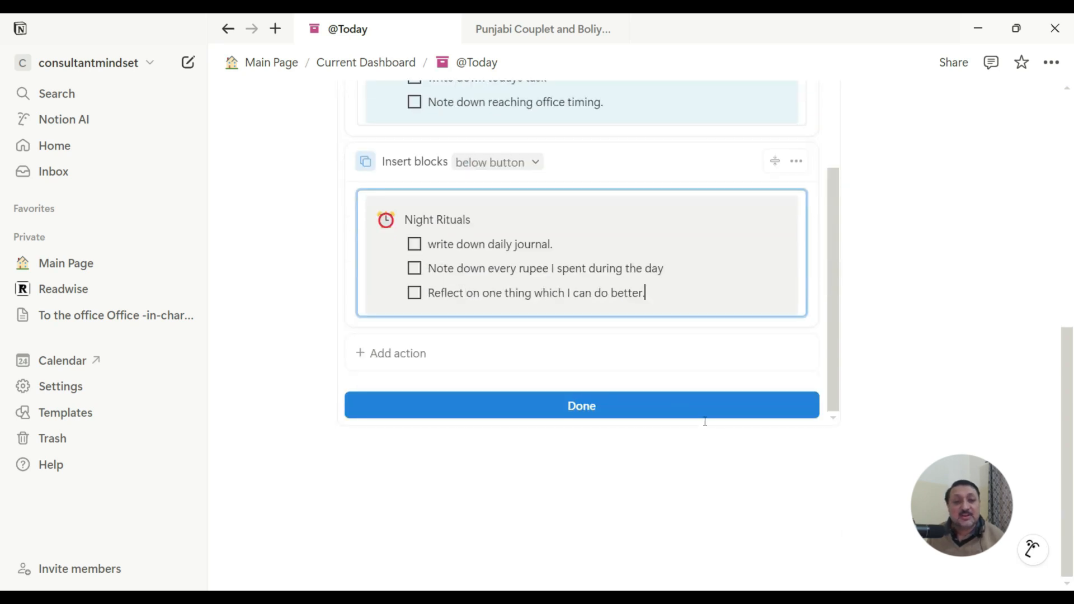
left_click(586, 409)
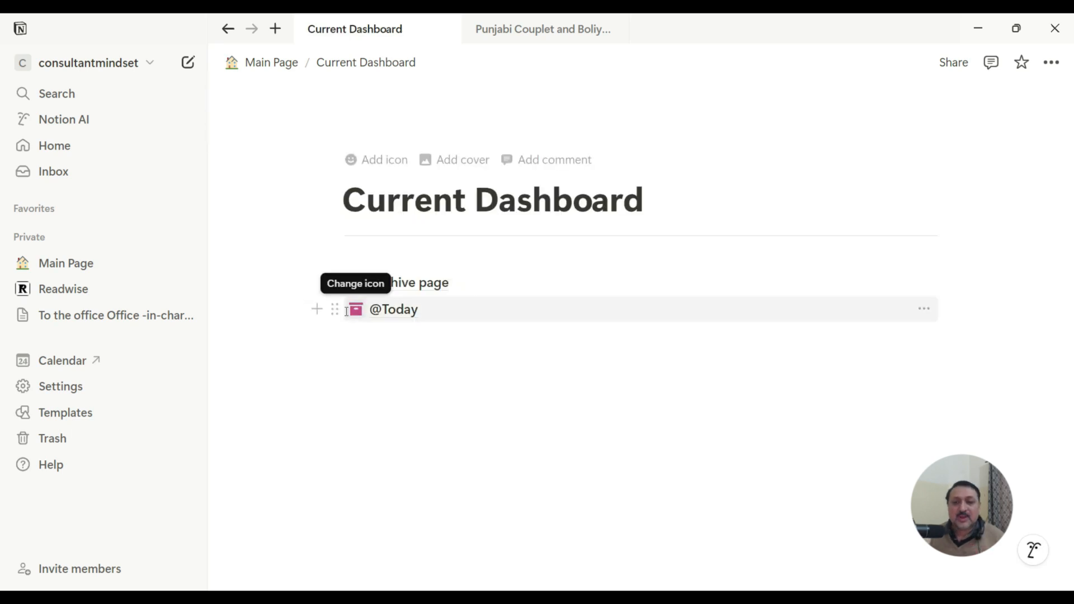
left_click(337, 311)
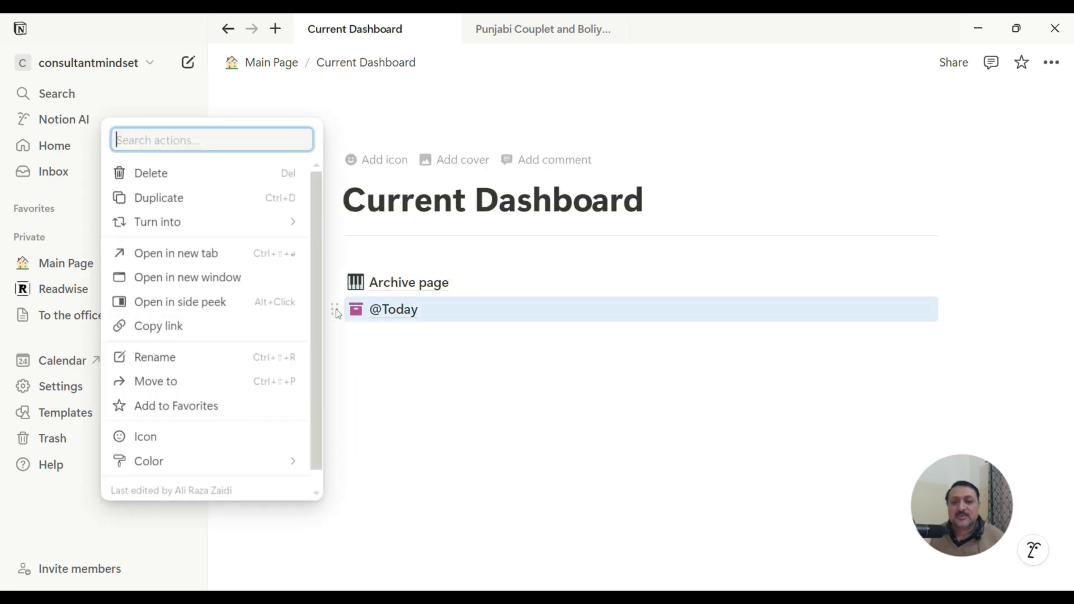
left_click(178, 200)
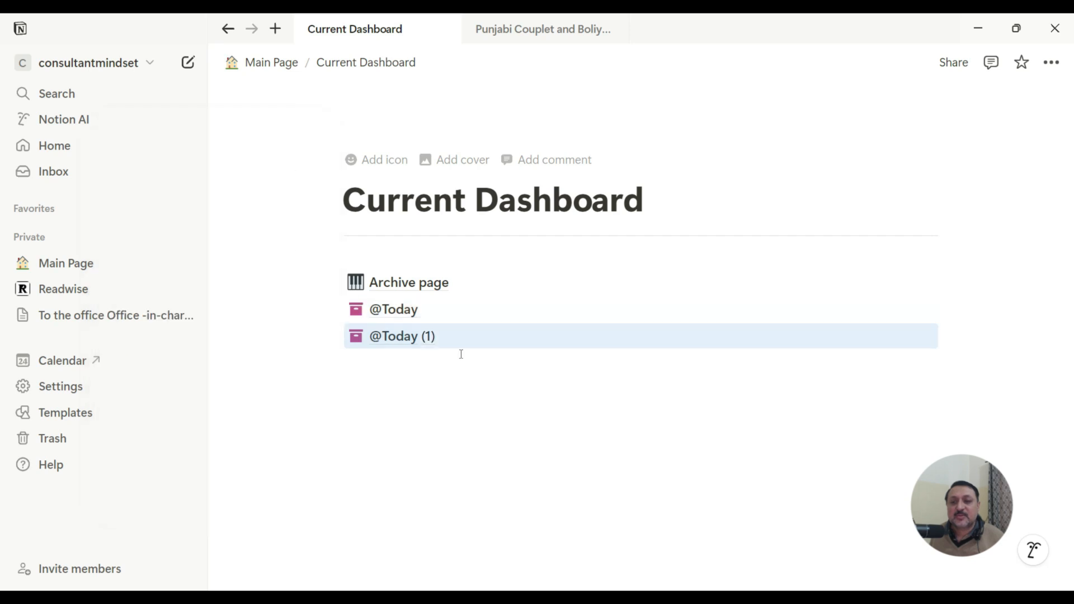
left_click(399, 337)
Replace the duplicated page's title with 1/23/2025
left_click(514, 343)
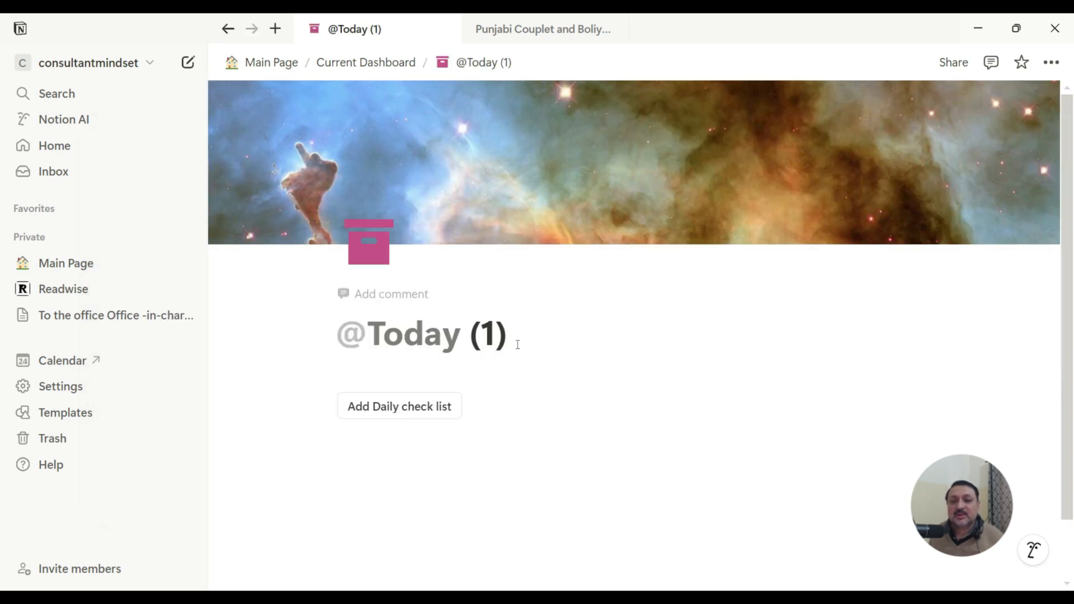
key("BackSpace")
key("BackSpace")
key("BackSpace")
key("BackSpace")
key("BackSpace")
key("BackSpace")
key("BackSpace")
key("BackSpace")
key("BackSpace")
key("BackSpace")
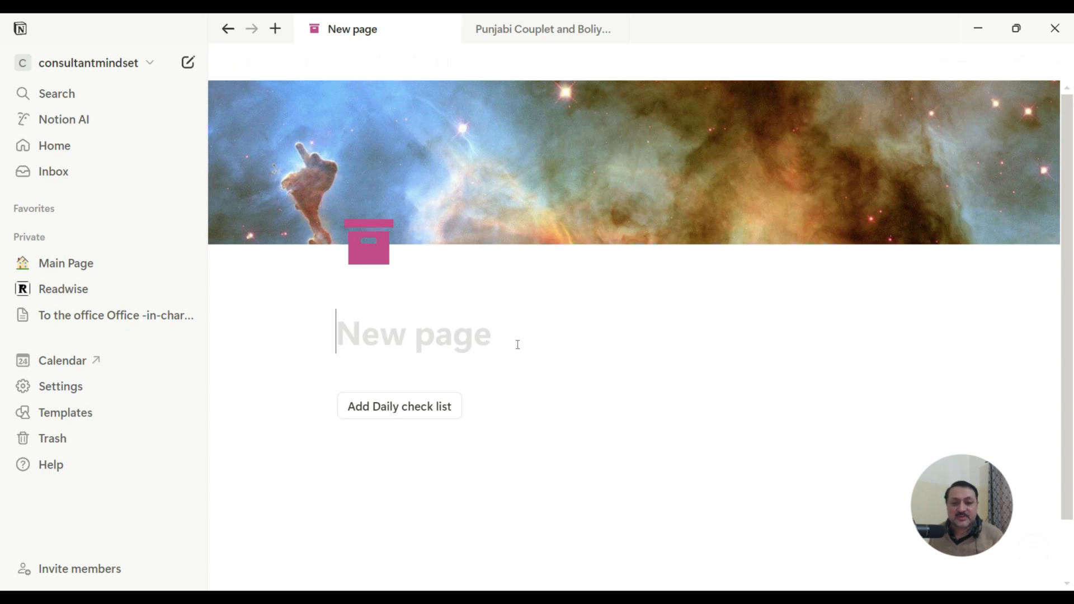
type("1/23")
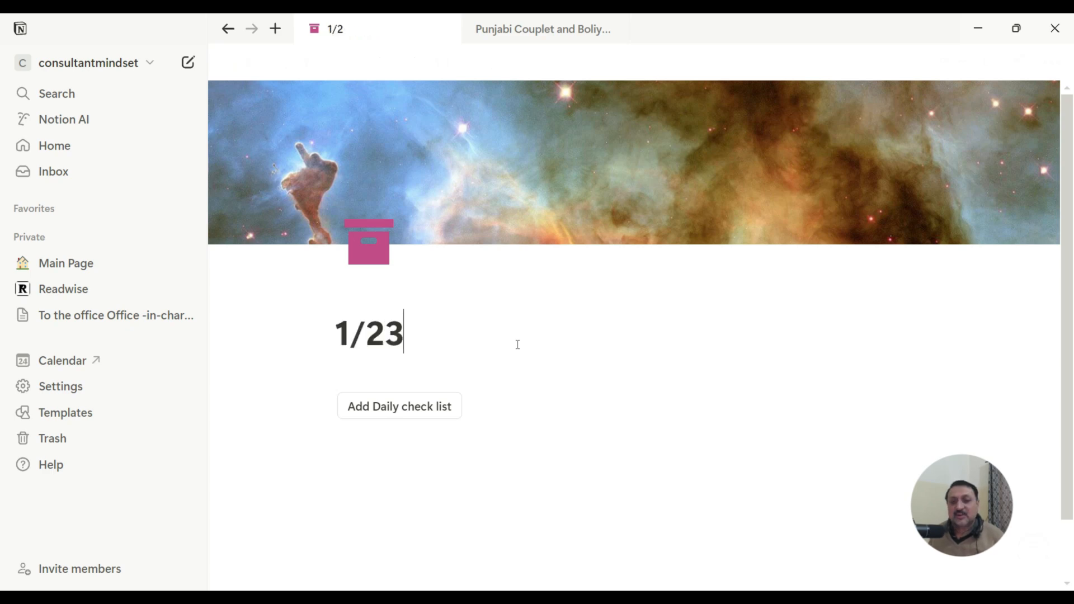
type("/2025")
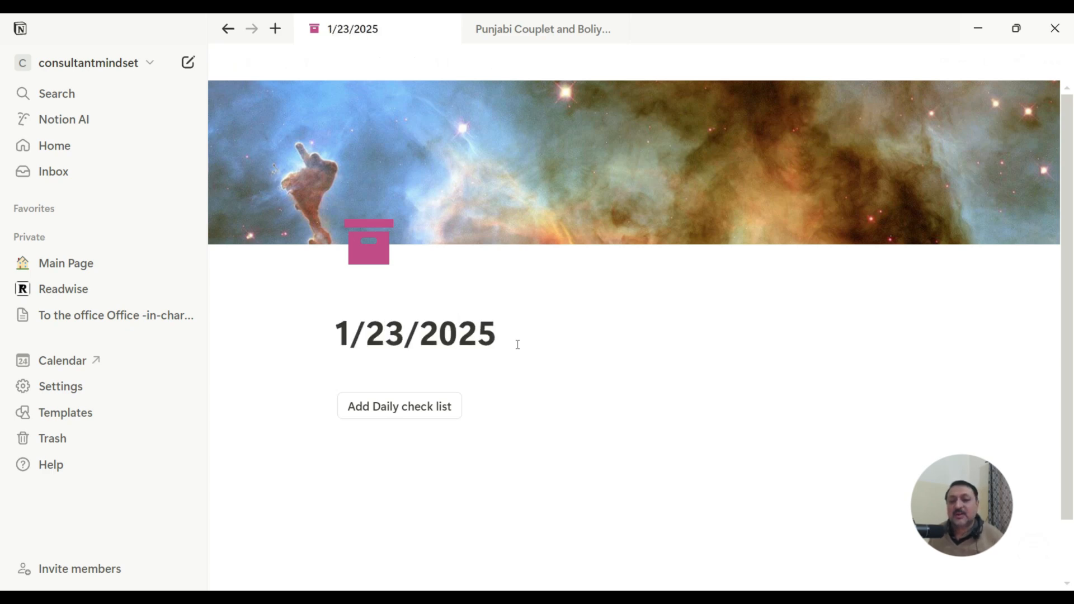
Run the Add Daily check list button on the 1/23/2025 page and review the inserted callouts
left_click(405, 435)
left_click(407, 408)
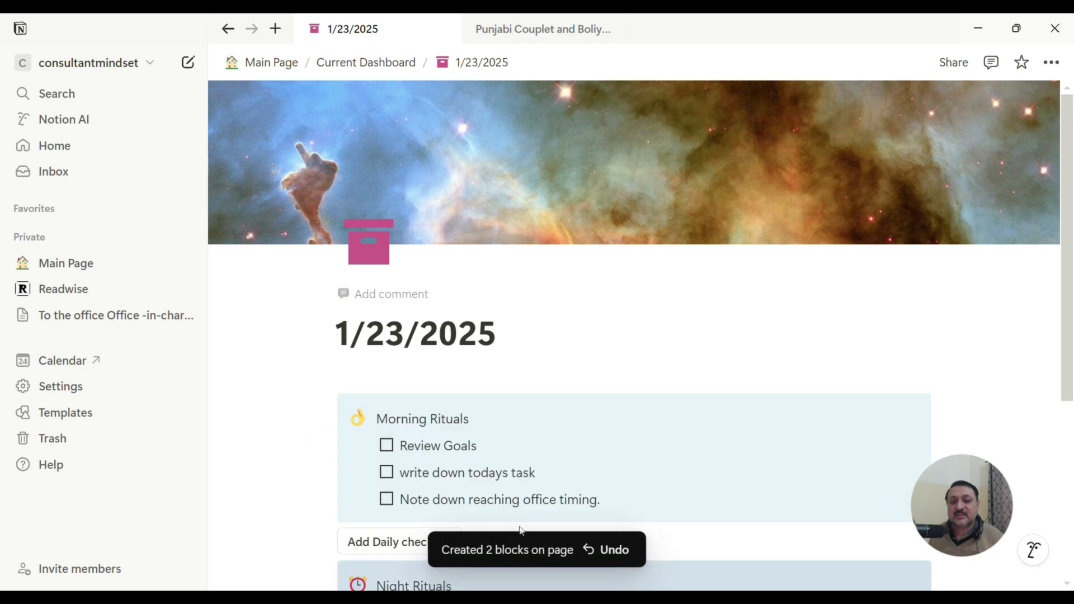
scroll(336, 532, "down", 3)
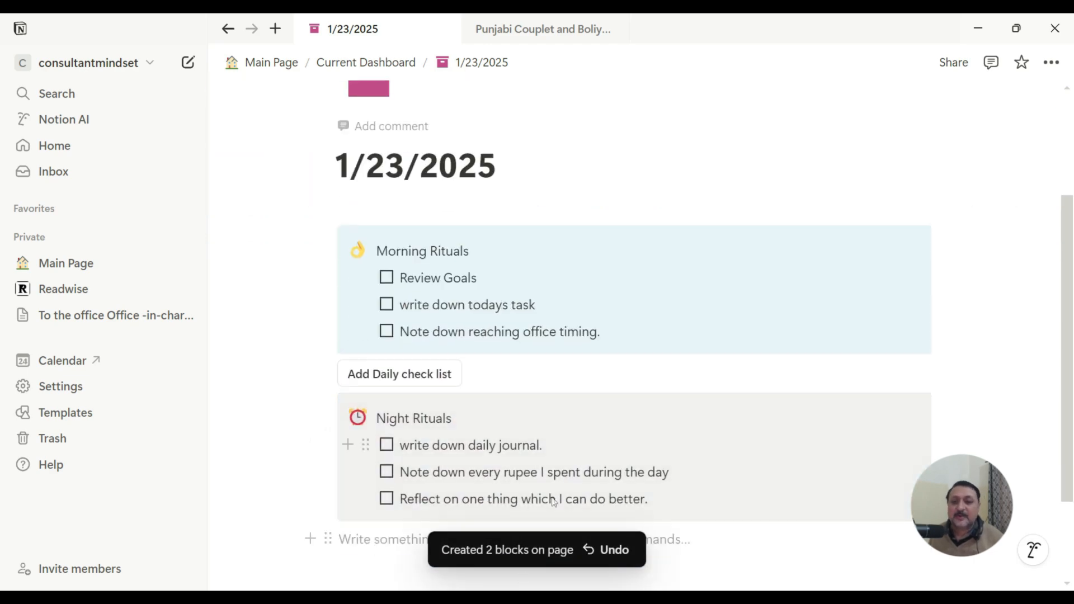
Return to the Current Dashboard and move the 1/23/2025 page into Archive page
left_click(386, 65)
mouse_move(415, 338)
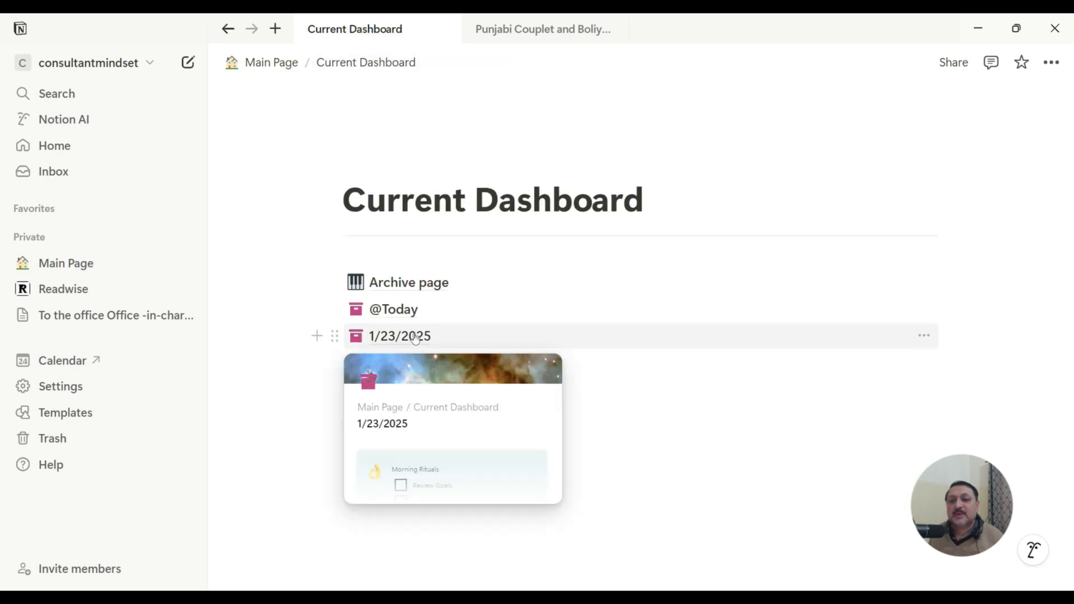
left_click_drag(415, 338, 426, 283)
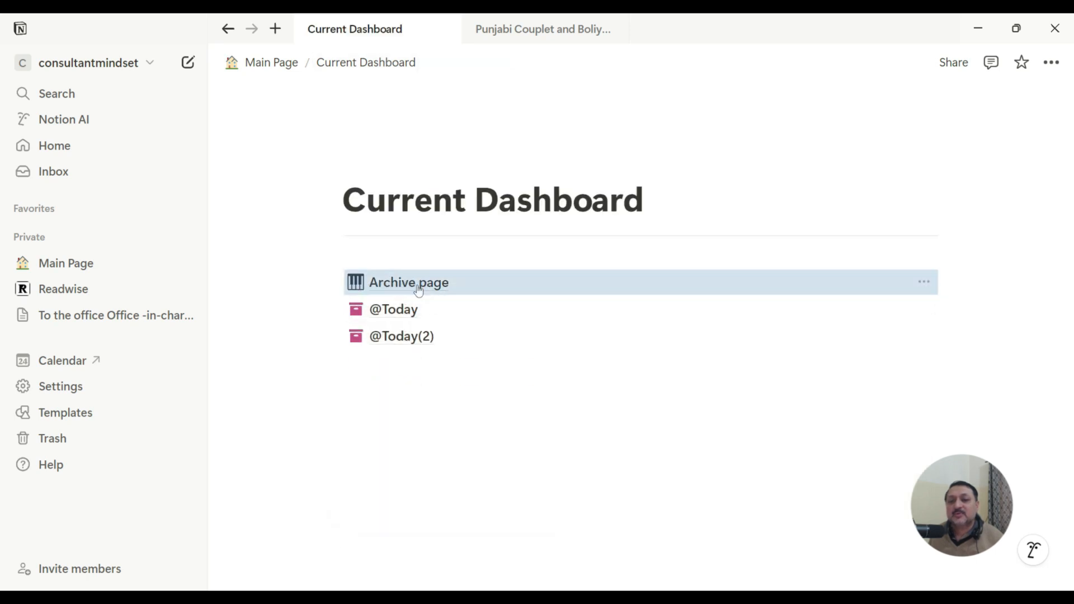
left_click(430, 343)
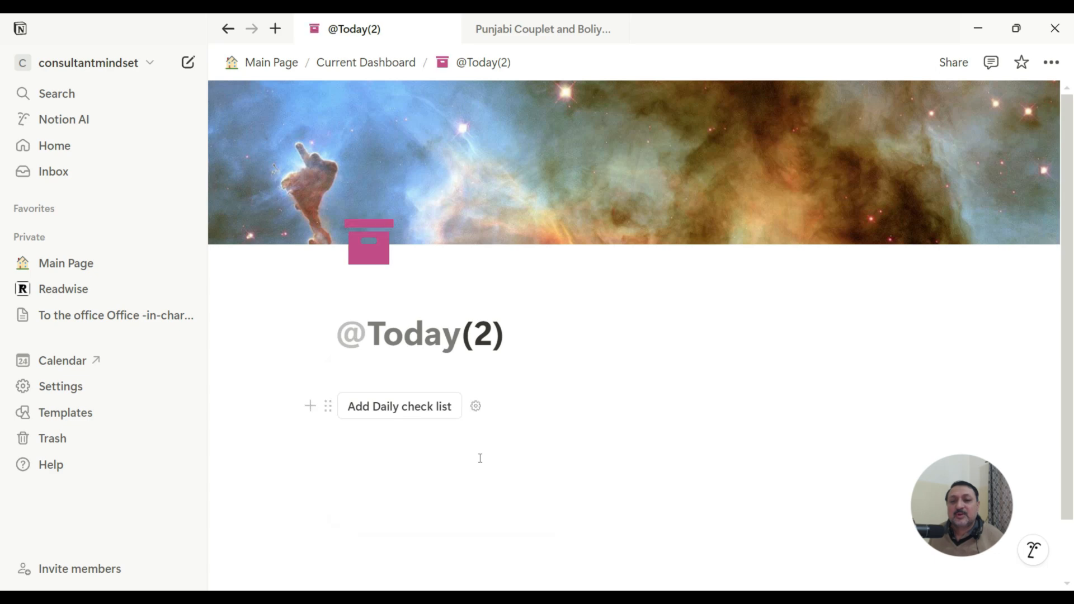
left_click(508, 335)
key("BackSpace")
key("BackSpace")
key("BackSpace")
key("BackSpace")
key("BackSpace")
key("BackSpace")
key("BackSpace")
key("BackSpace")
key("BackSpace")
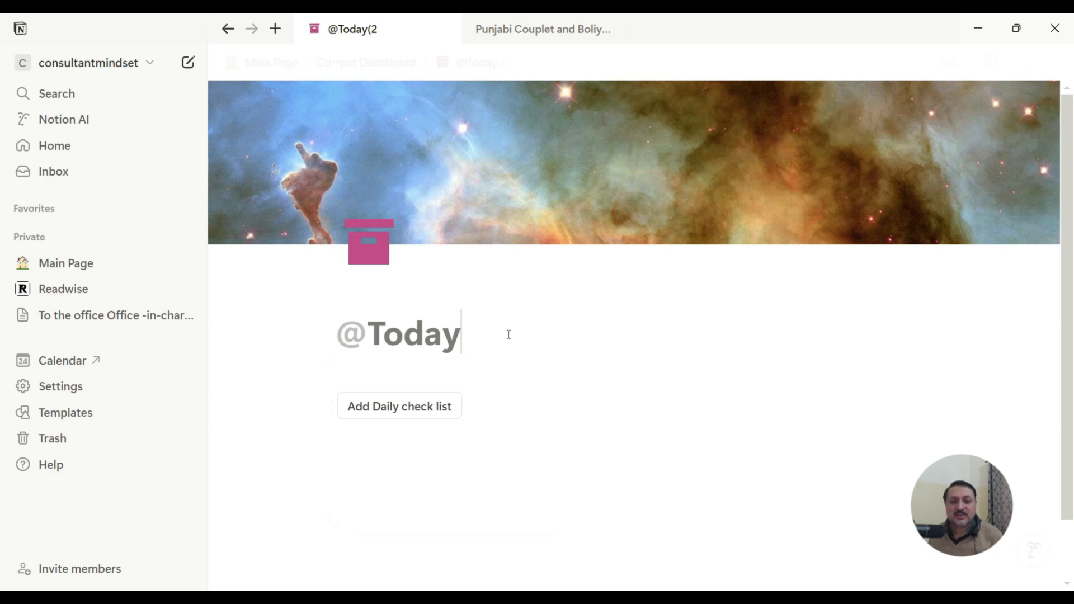
type("1/24")
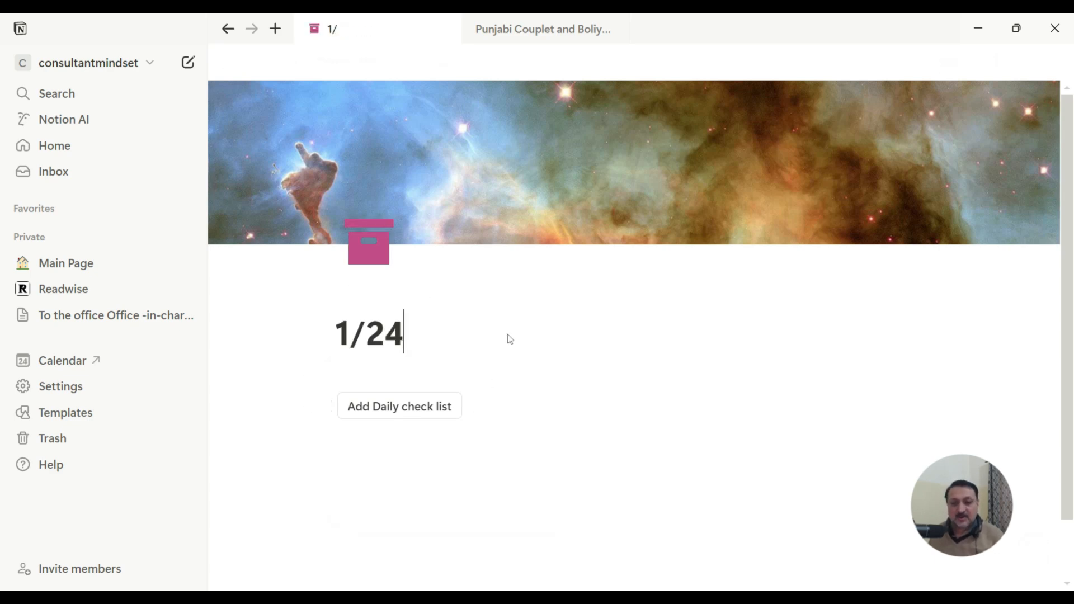
type("/2025")
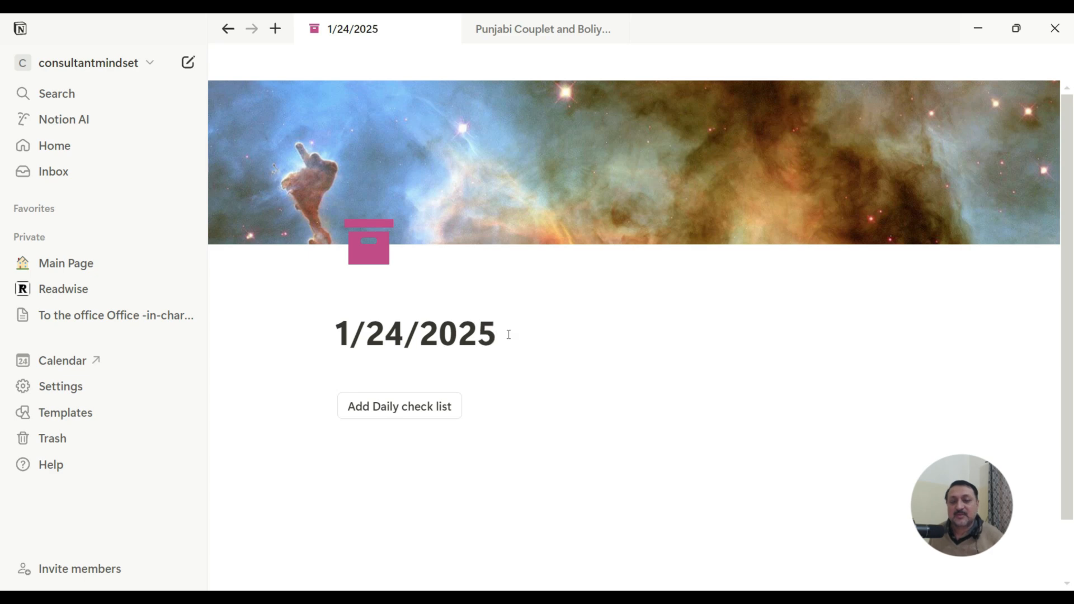
Insert the daily checklist callouts on the 1/24/2025 page with its button and look them over
left_click(414, 409)
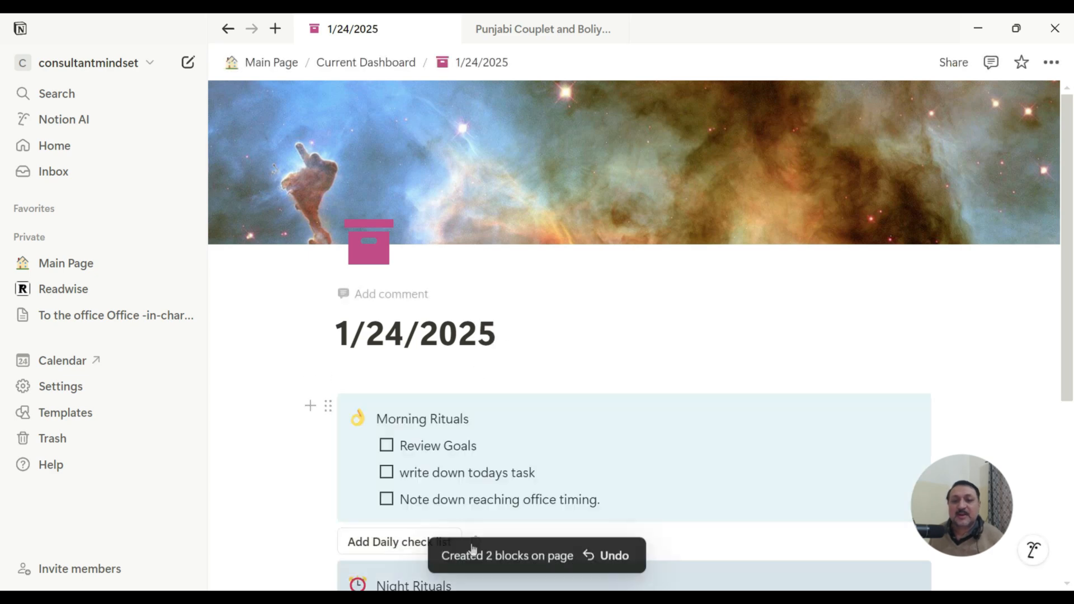
scroll(544, 477, "down", 5)
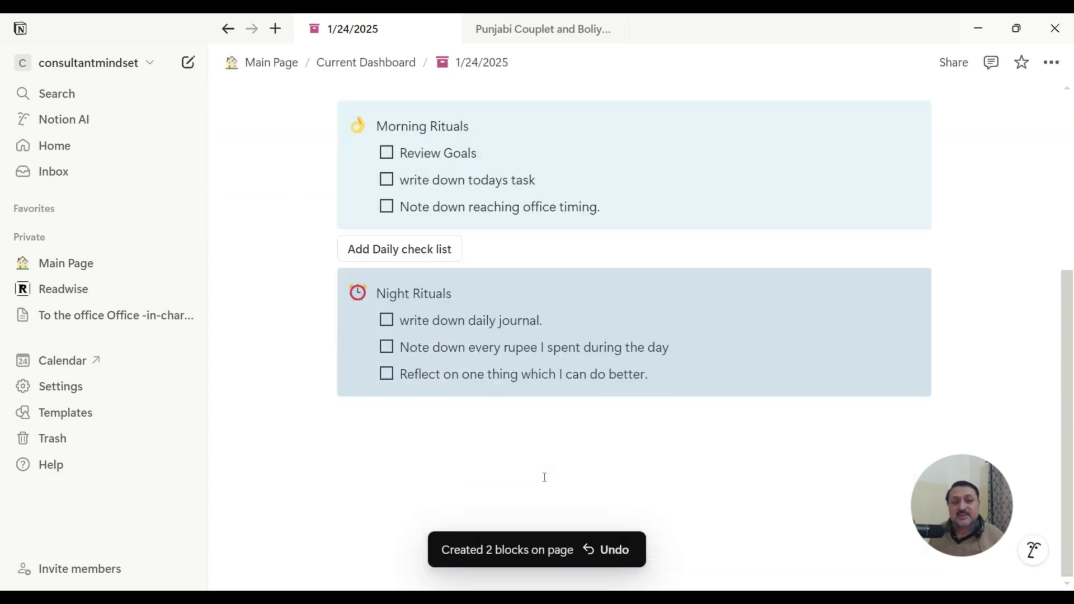